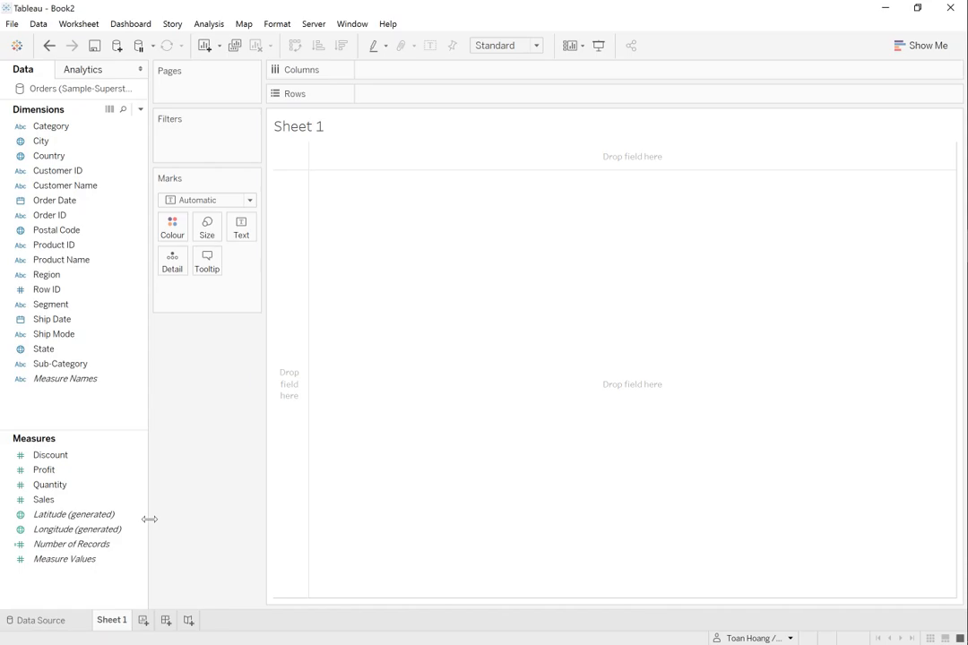
# Place Order Date on Columns and break it down by year and by month instead of quarter.
pyautogui.click(125, 457)
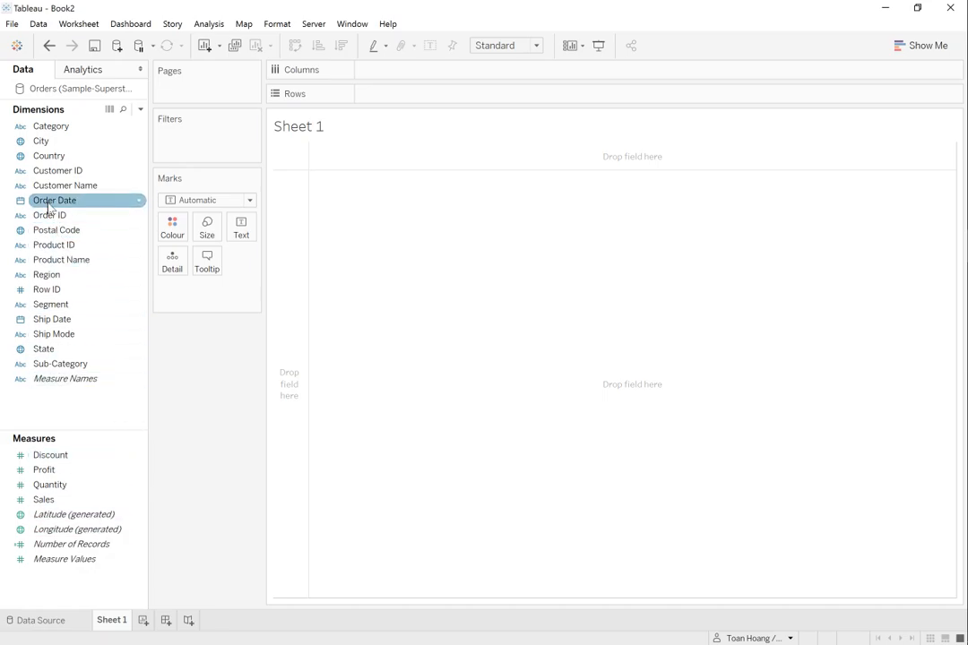
pyautogui.moveTo(50, 206); pyautogui.dragTo(367, 75)
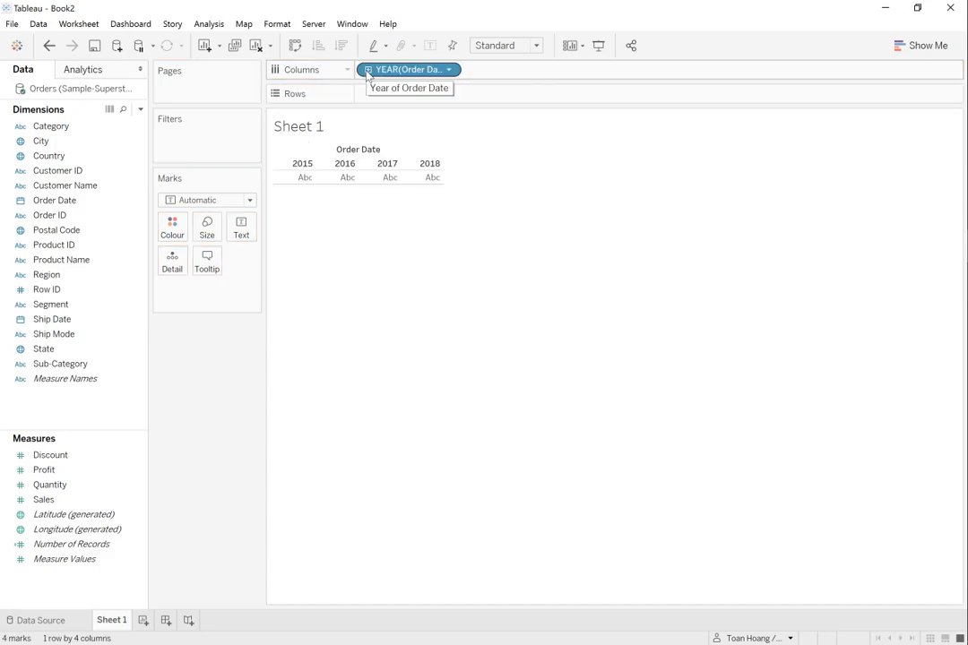
pyautogui.click(367, 70)
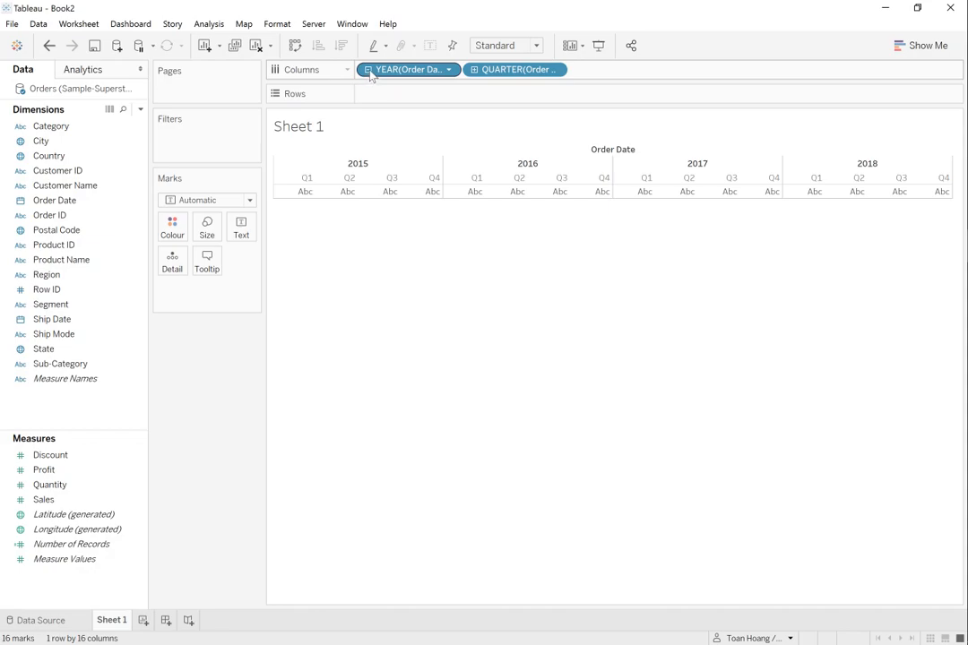
pyautogui.rightClick(511, 72)
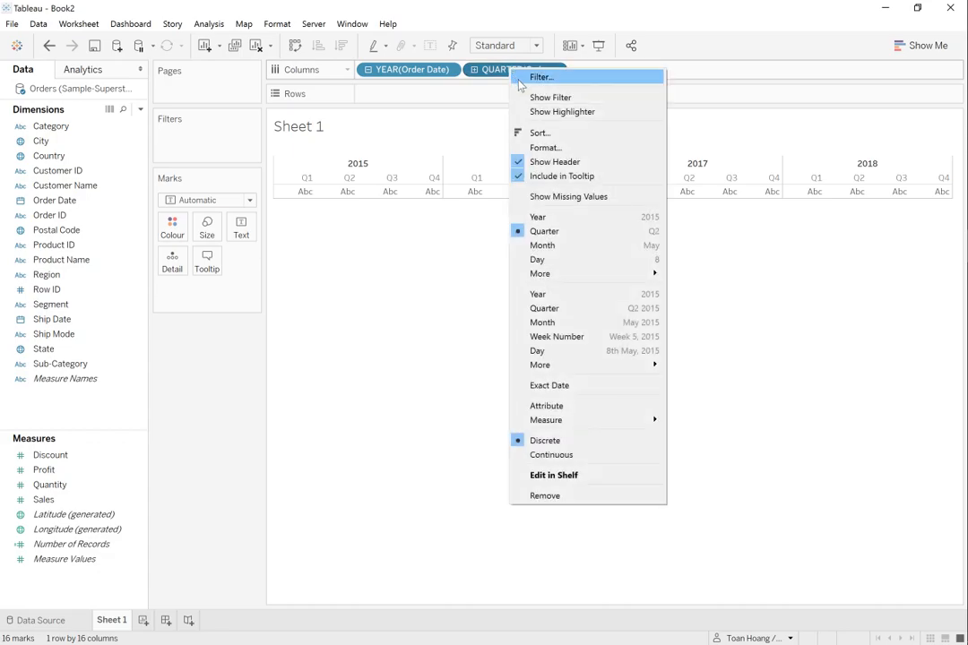
pyautogui.click(567, 246)
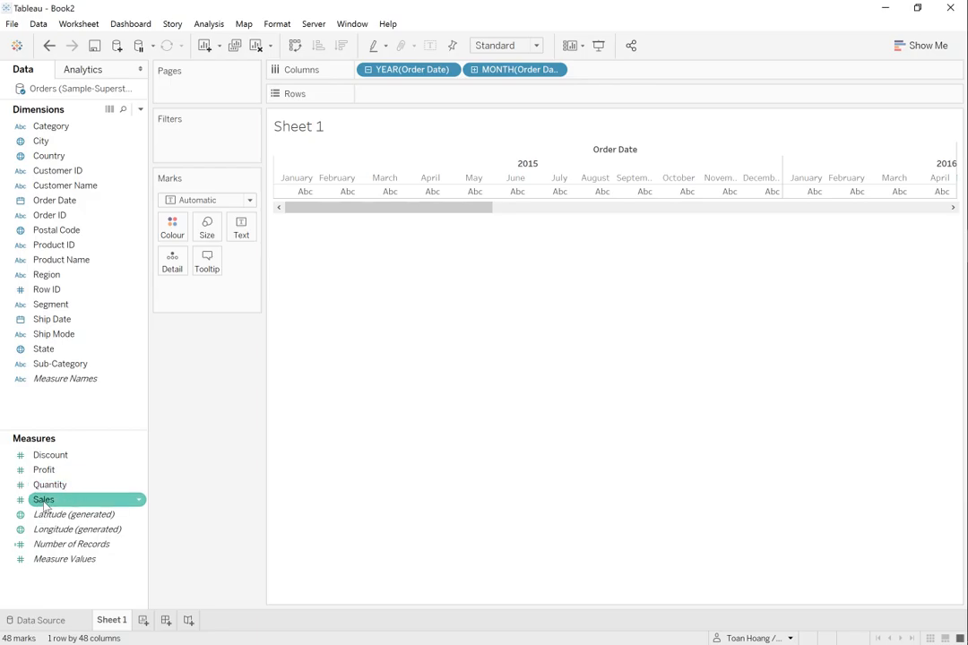
# Plot Sales on Rows as a sum and set the mark type to Bar.
pyautogui.moveTo(42, 505); pyautogui.dragTo(394, 99)
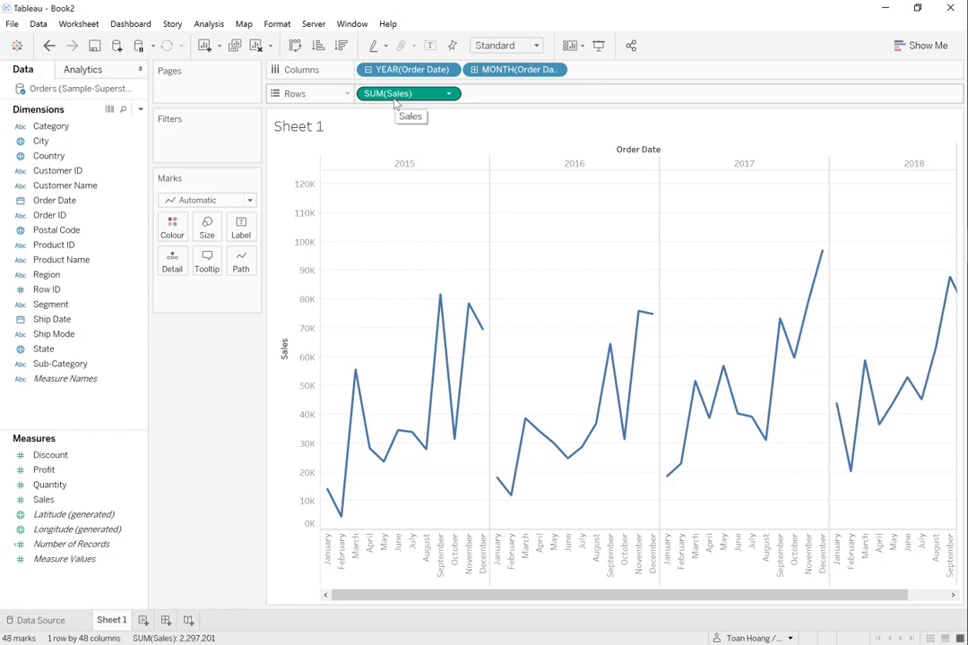
pyautogui.click(229, 202)
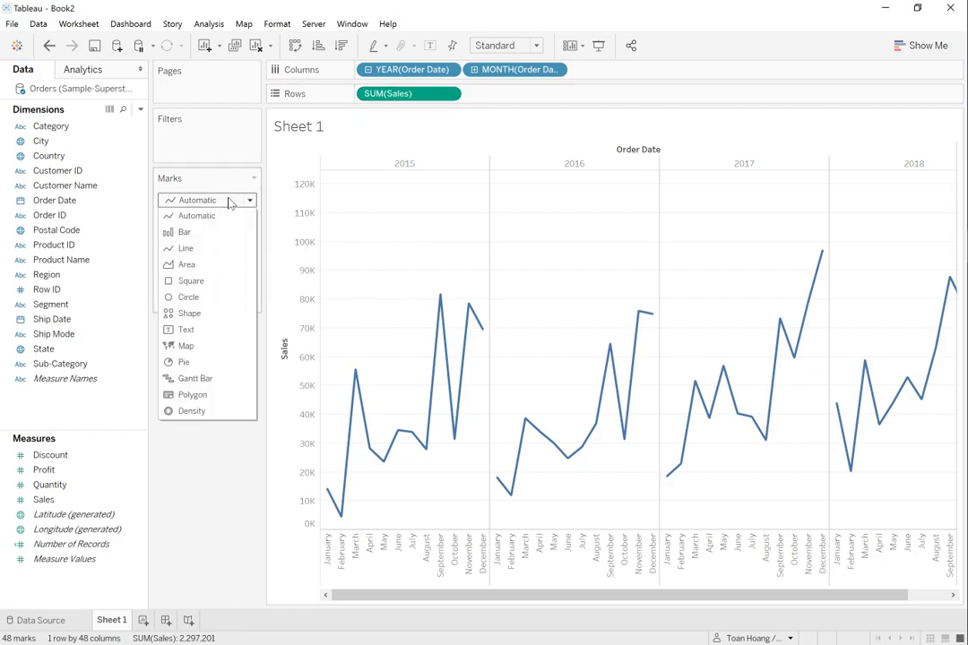
pyautogui.click(210, 232)
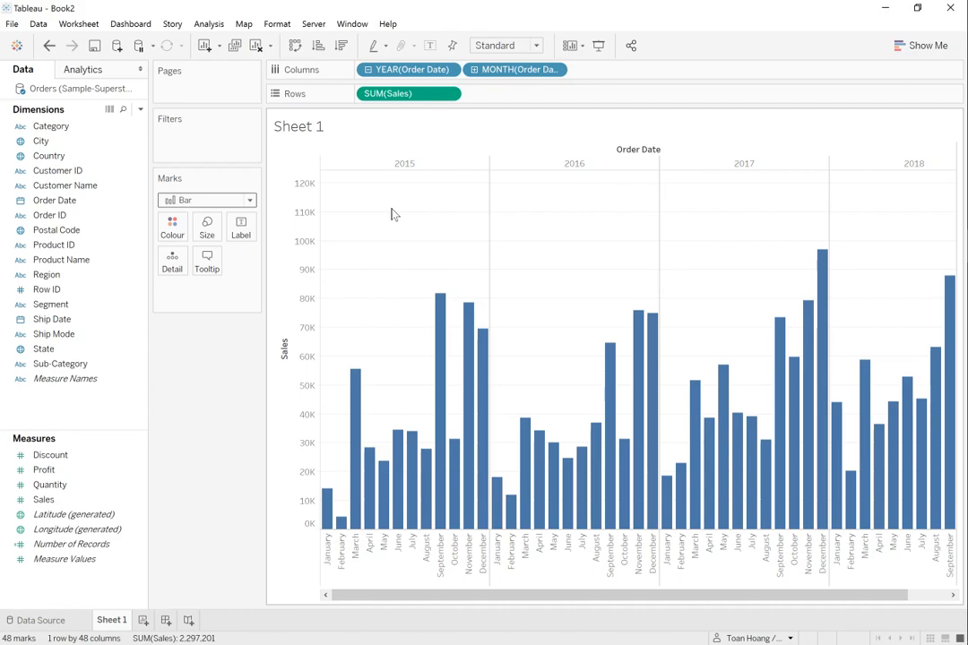
pyautogui.moveTo(326, 518)
# Start a new calculated field and name it TC_Total Sales.
pyautogui.rightClick(89, 403)
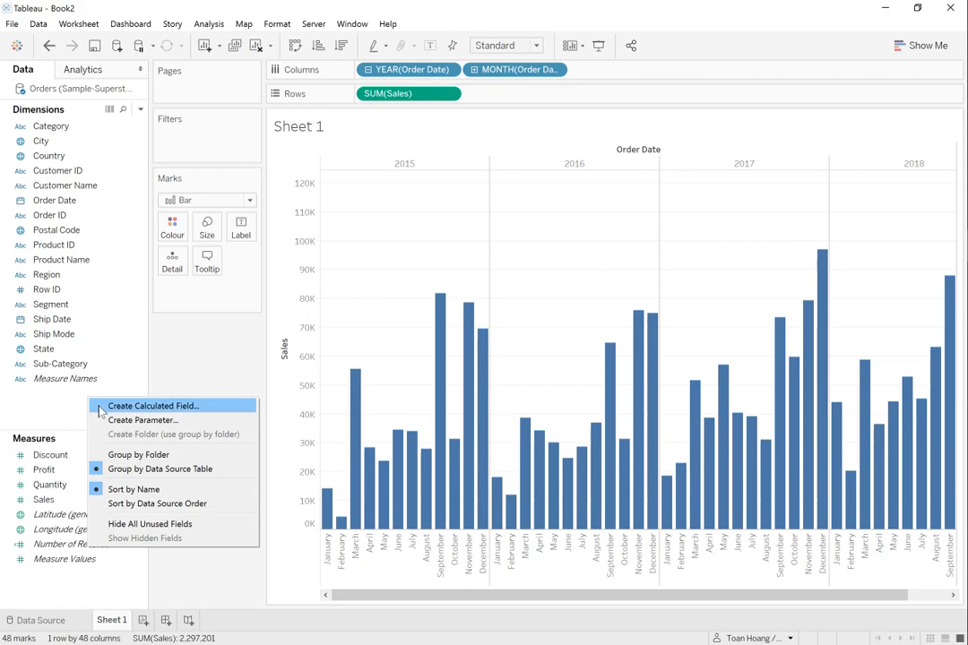
pyautogui.click(102, 409)
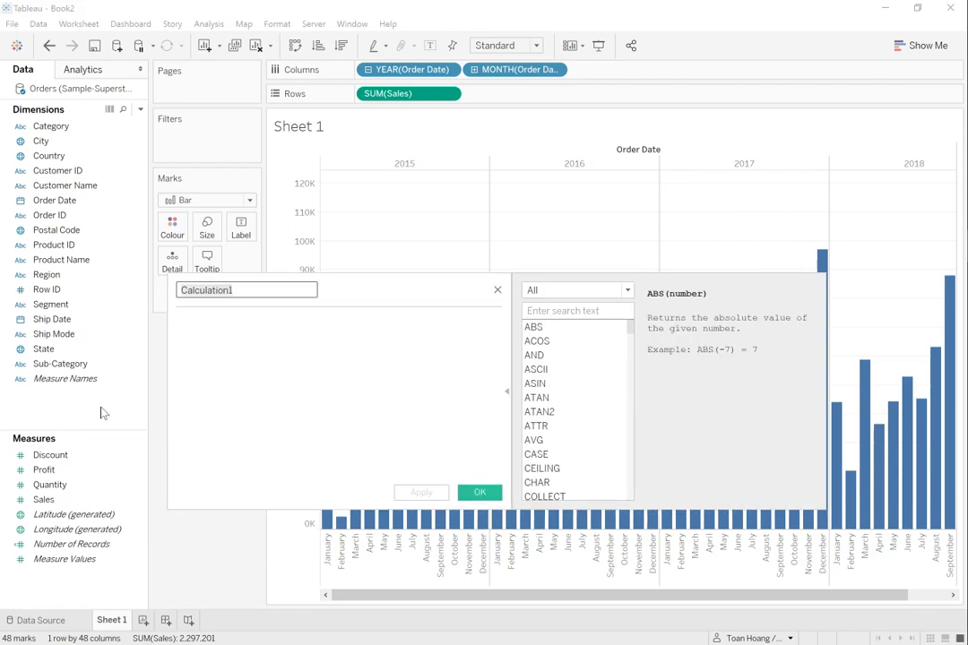
pyautogui.write('TC')
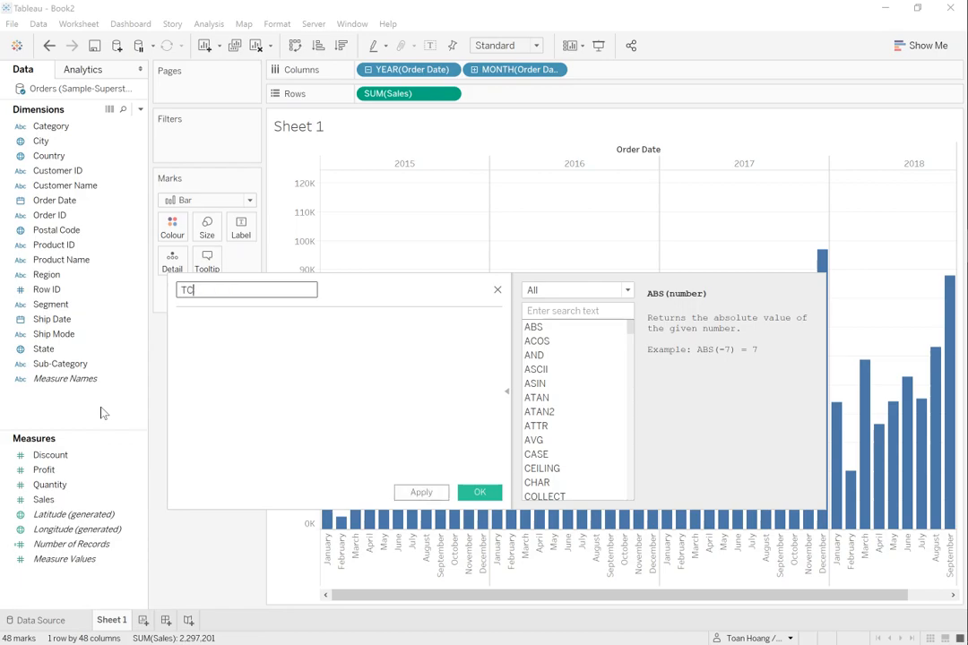
pyautogui.write('_Total Sales')
pyautogui.press('Tab')
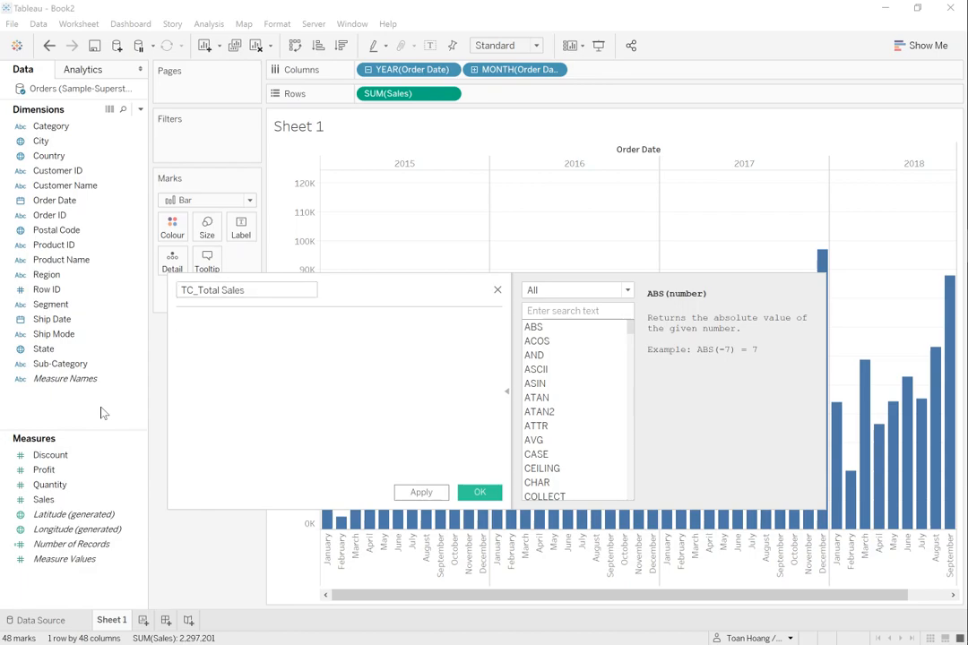
# Define the TC_Total Sales formula as WINDOW_SUM(SUM([Sales])) and save the calculated field.
pyautogui.write('windw')
pyautogui.press('BackSpace')
pyautogui.press('Down')
pyautogui.press('Down')
pyautogui.press('Down')
pyautogui.press('Down')
pyautogui.press('Down')
pyautogui.press('Down')
pyautogui.press('Down')
pyautogui.press('Down')
pyautogui.press('Down')
pyautogui.press('Down')
pyautogui.press('Down')
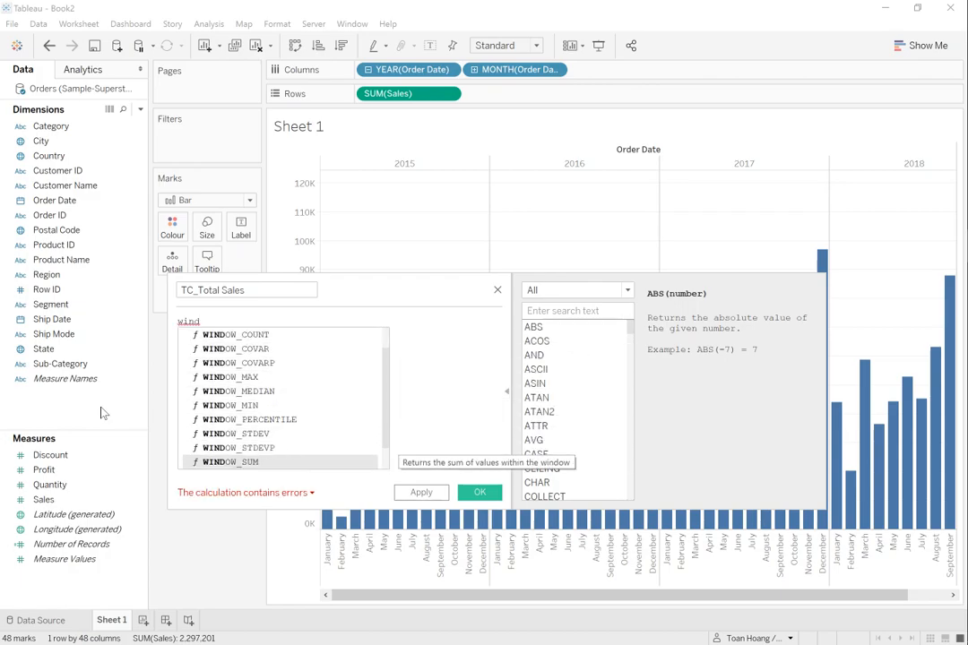
pyautogui.press('Return')
pyautogui.write('SUM(Sales')
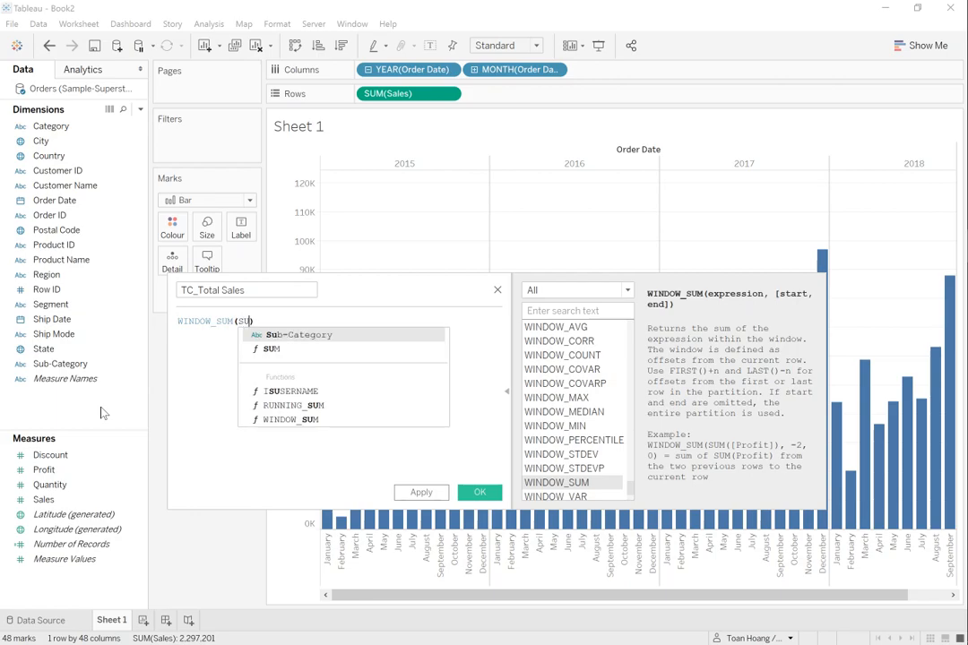
pyautogui.press('Return')
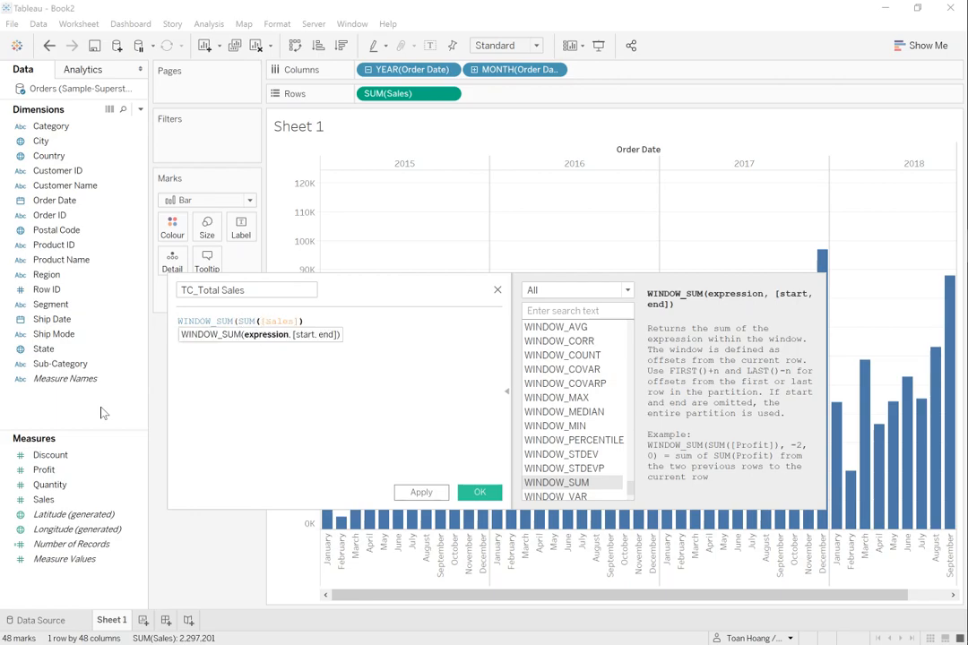
pyautogui.write(')')
pyautogui.press('Left')
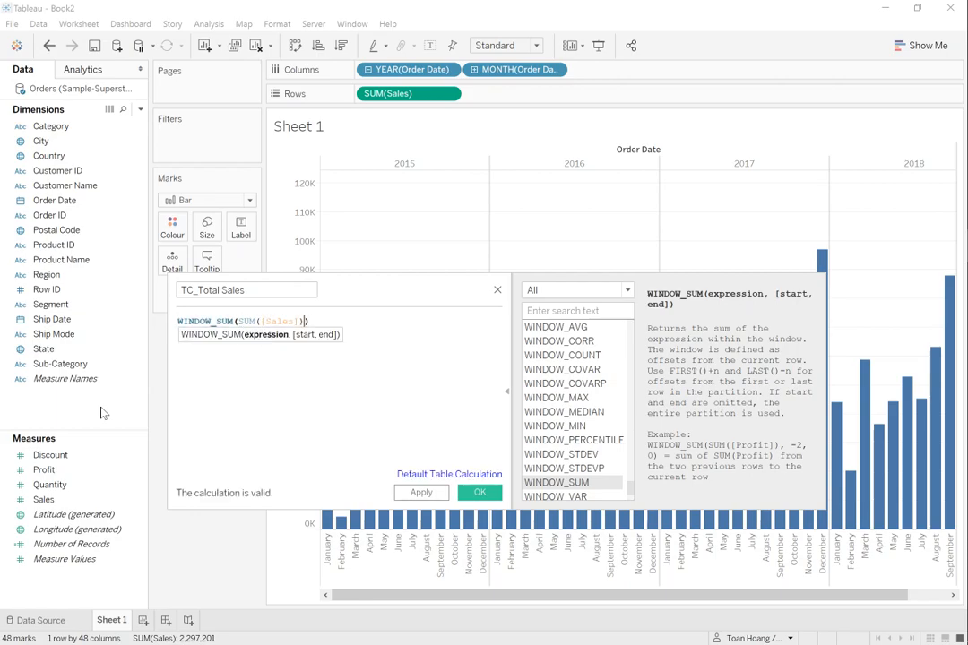
pyautogui.hotkey('shift', 'Left')
pyautogui.hotkey('shift', 'Left')
pyautogui.hotkey('shift', 'Left')
pyautogui.hotkey('shift', 'Left')
pyautogui.hotkey('shift', 'Left')
pyautogui.hotkey('shift', 'Left')
pyautogui.hotkey('shift', 'Left')
pyautogui.hotkey('shift', 'Left')
pyautogui.hotkey('shift', 'Left')
pyautogui.hotkey('shift', 'Left')
pyautogui.hotkey('shift', 'Left')
pyautogui.hotkey('shift', 'Left')
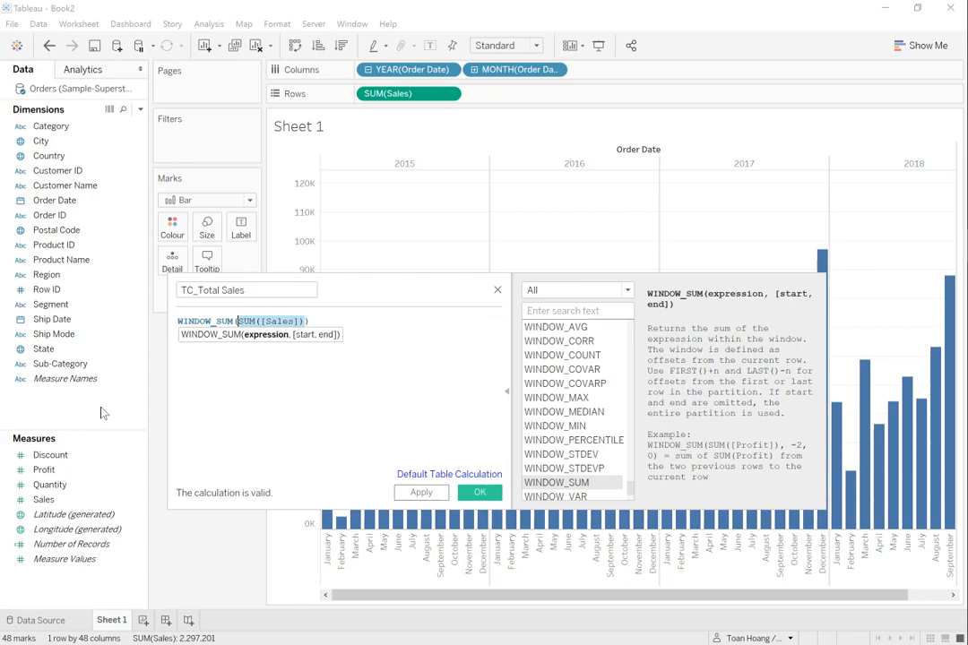
pyautogui.click(422, 494)
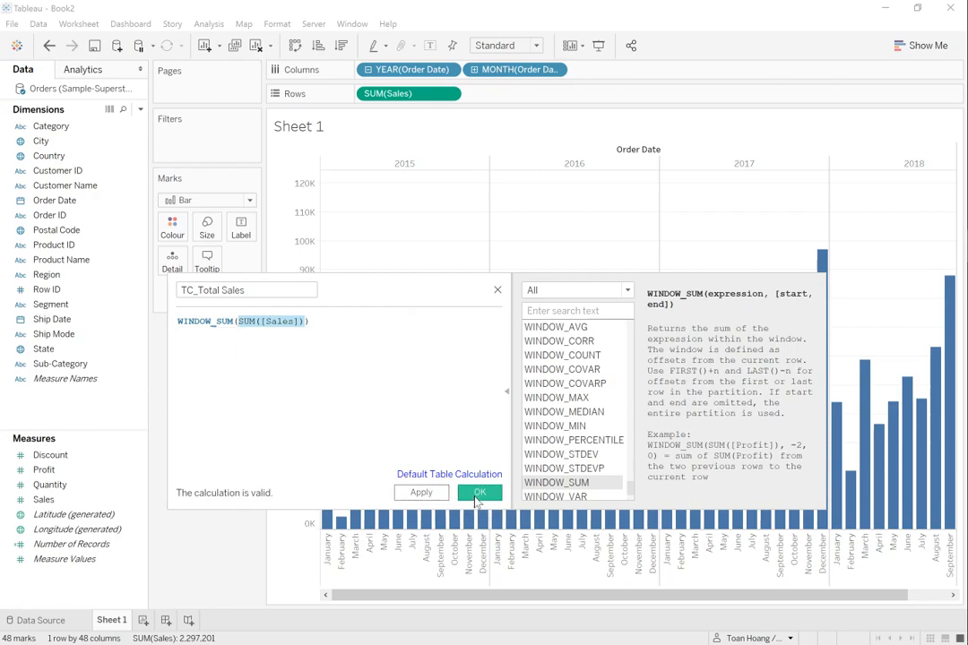
pyautogui.click(477, 494)
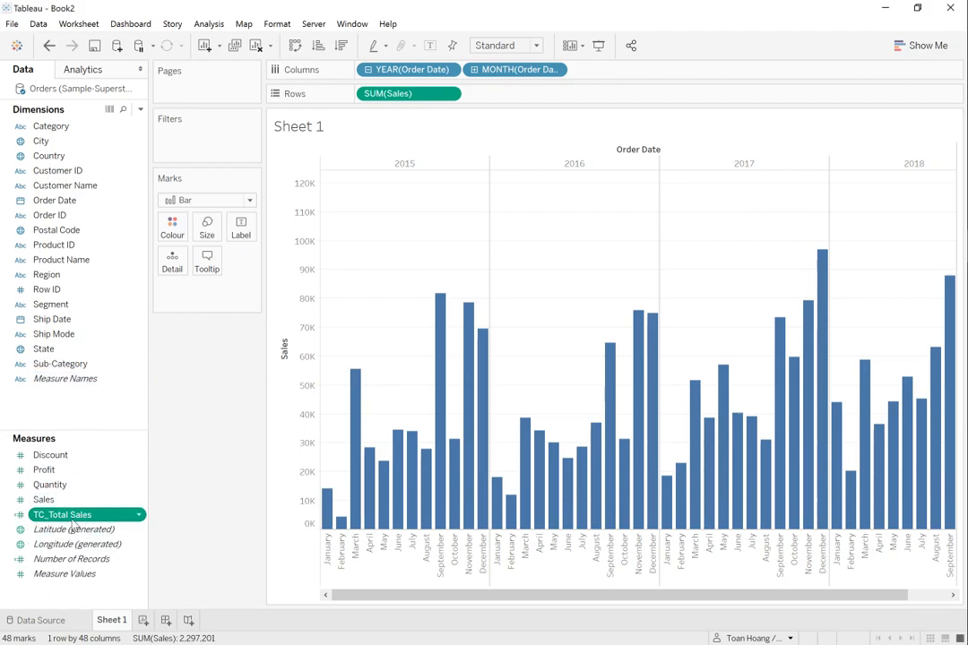
# Add TC_Total Sales to the tooltip and check it on monthly bars in different years.
pyautogui.moveTo(63, 515); pyautogui.dragTo(208, 263)
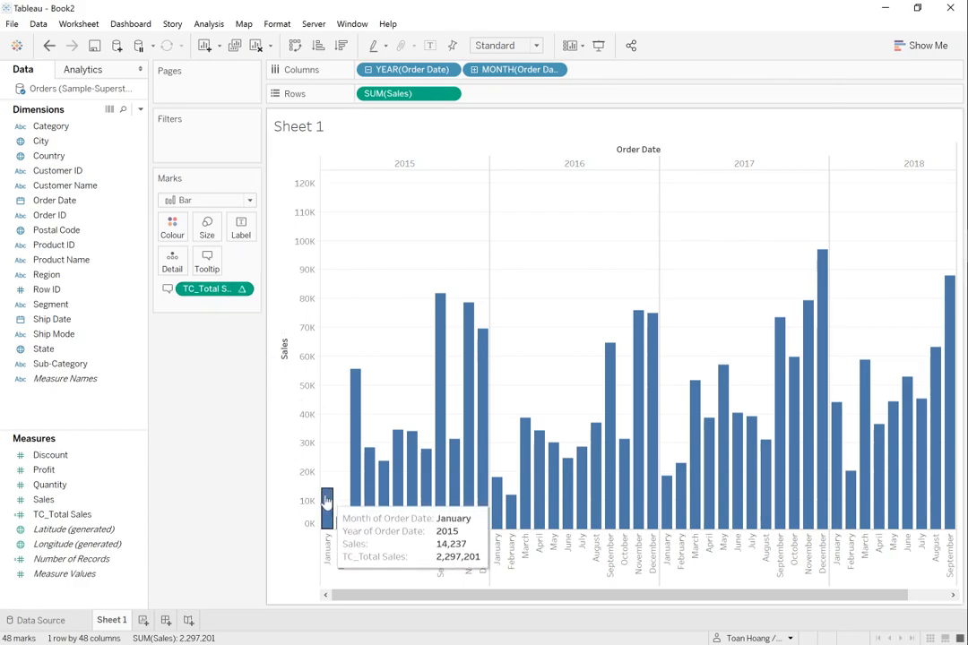
pyautogui.moveTo(340, 520)
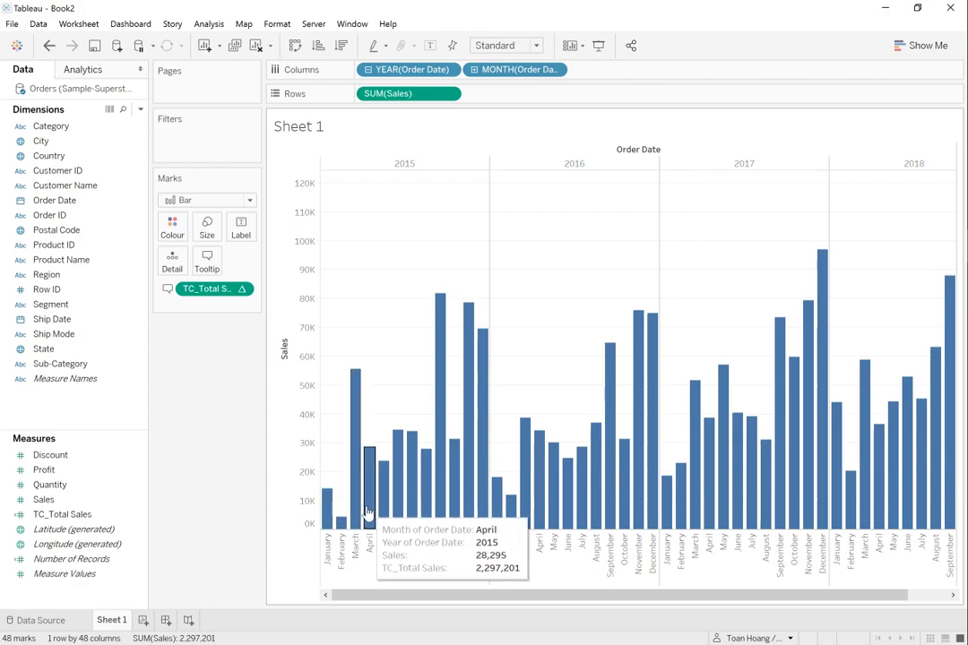
pyautogui.moveTo(408, 500)
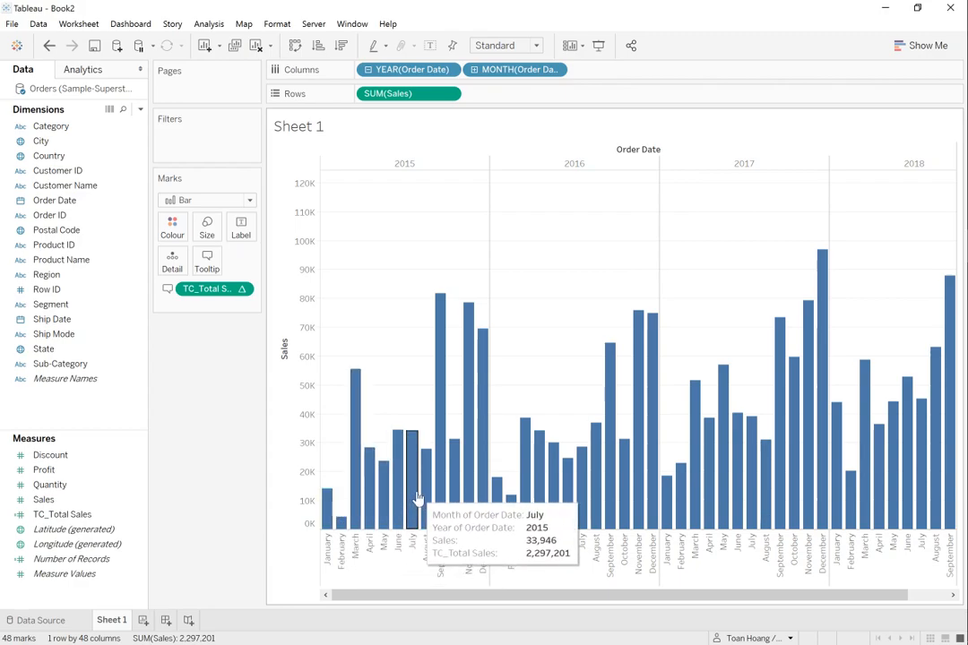
pyautogui.moveTo(453, 483)
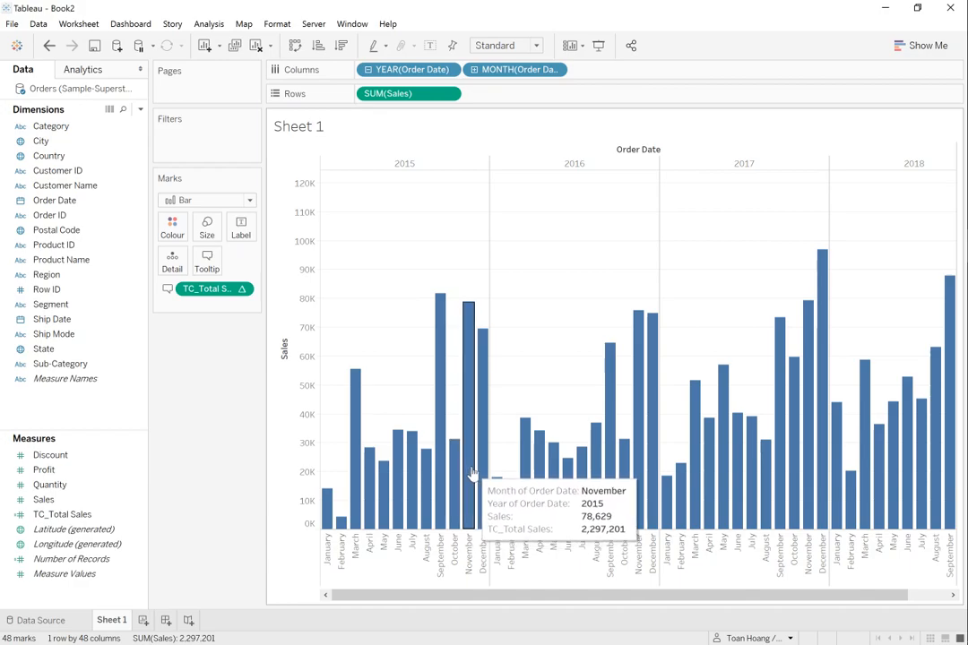
pyautogui.moveTo(485, 481)
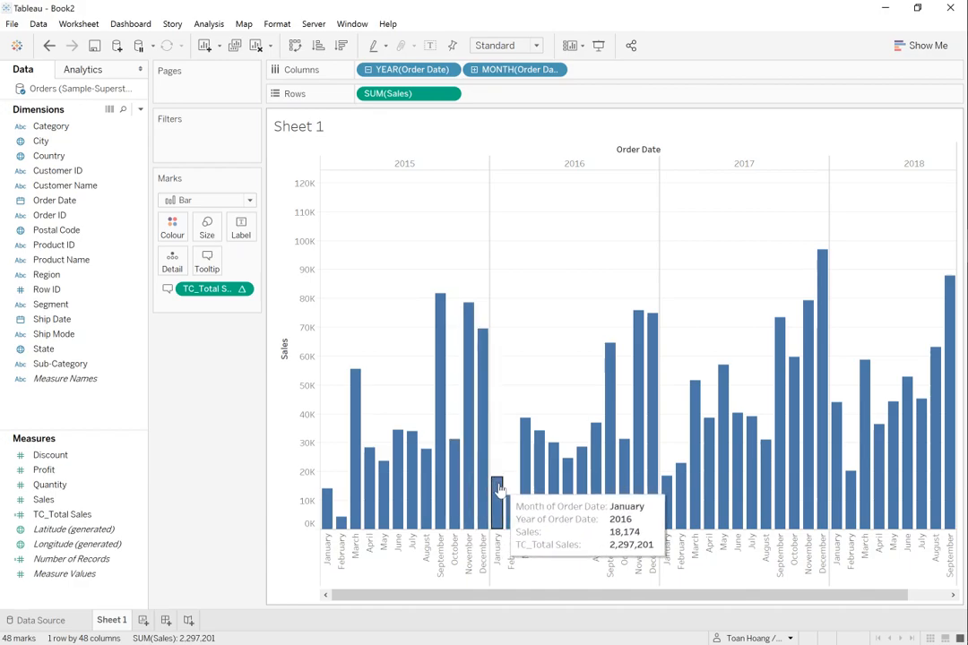
pyautogui.moveTo(551, 500)
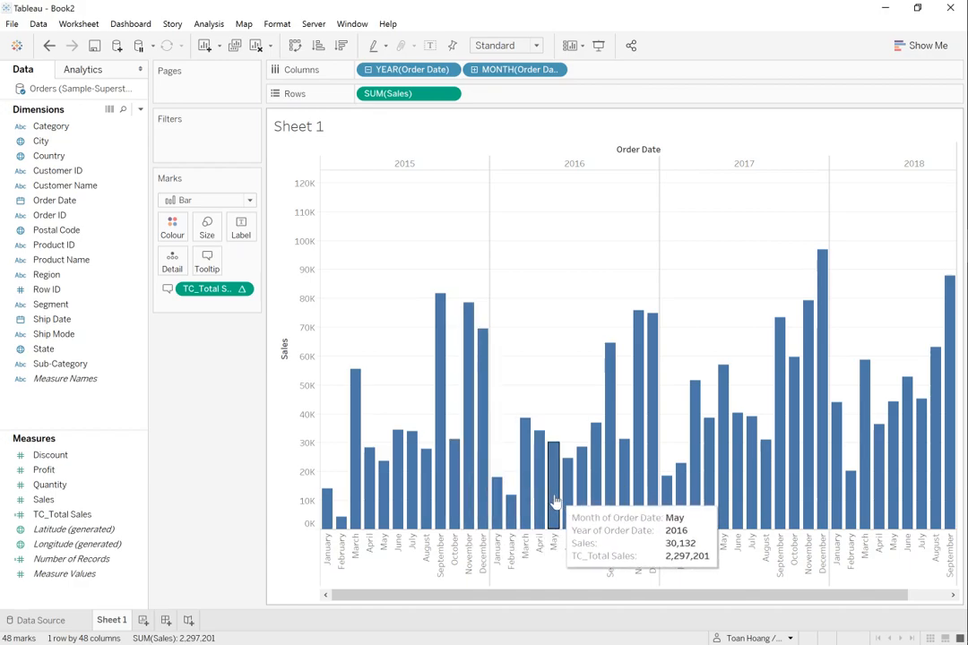
pyautogui.moveTo(633, 506)
pyautogui.moveTo(685, 509)
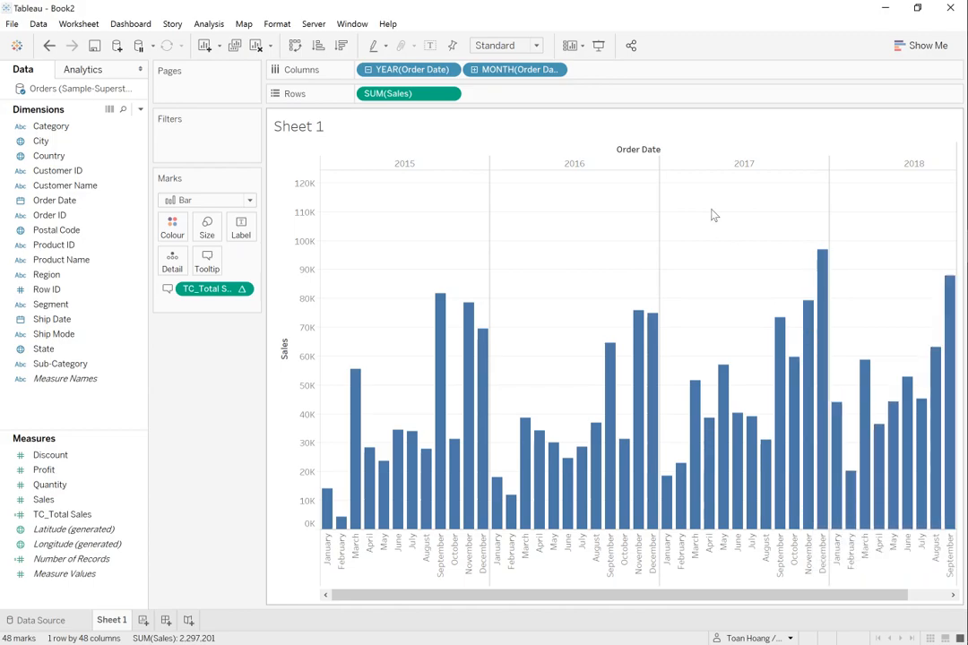
# Fit the chart to Entire View and compute TC_Total Sales using Pane (across).
pyautogui.click(504, 45)
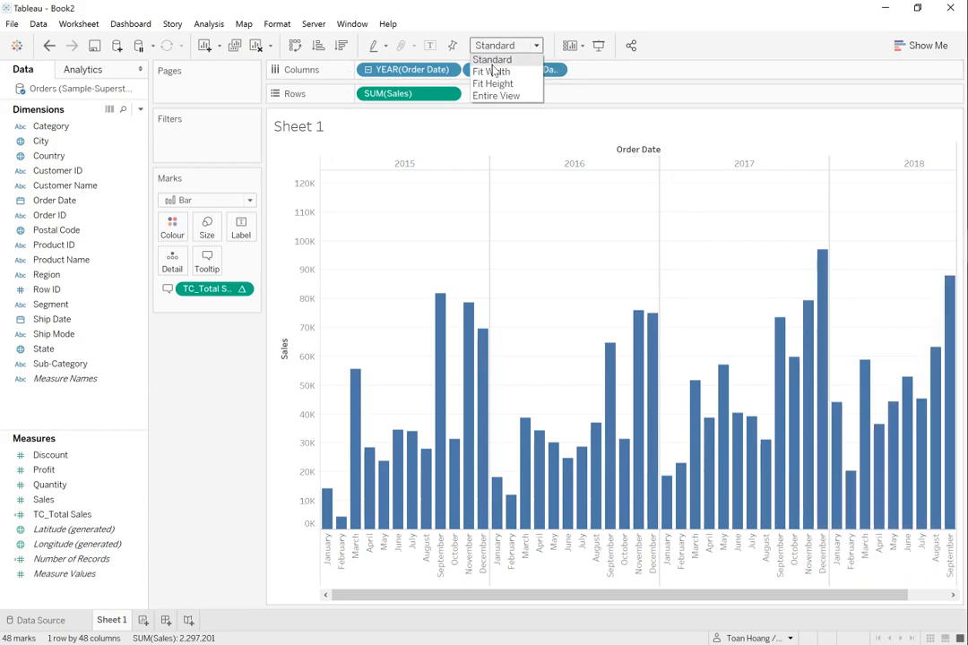
pyautogui.click(498, 96)
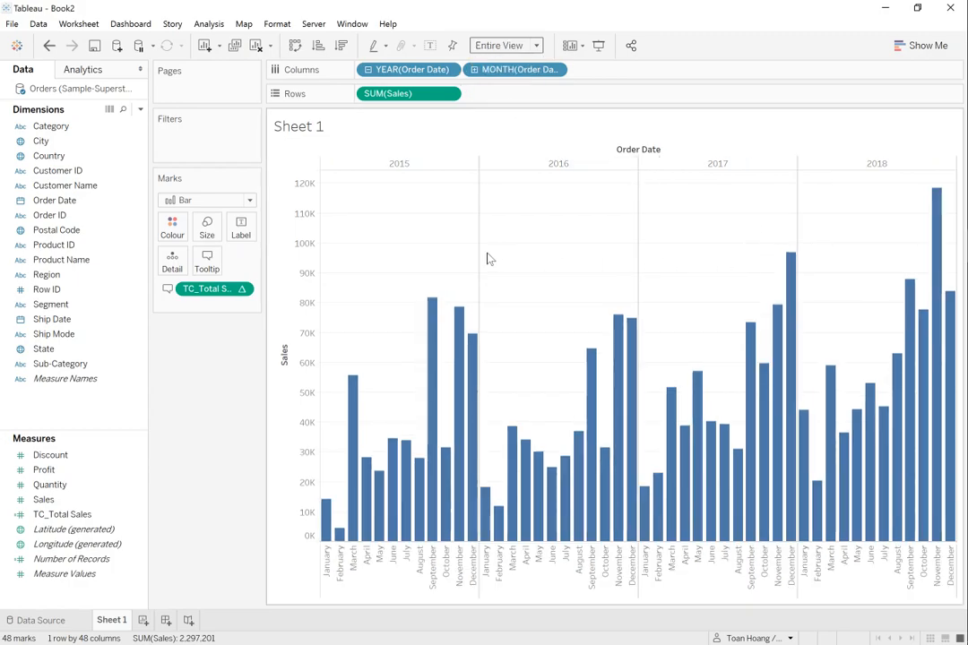
pyautogui.rightClick(206, 296)
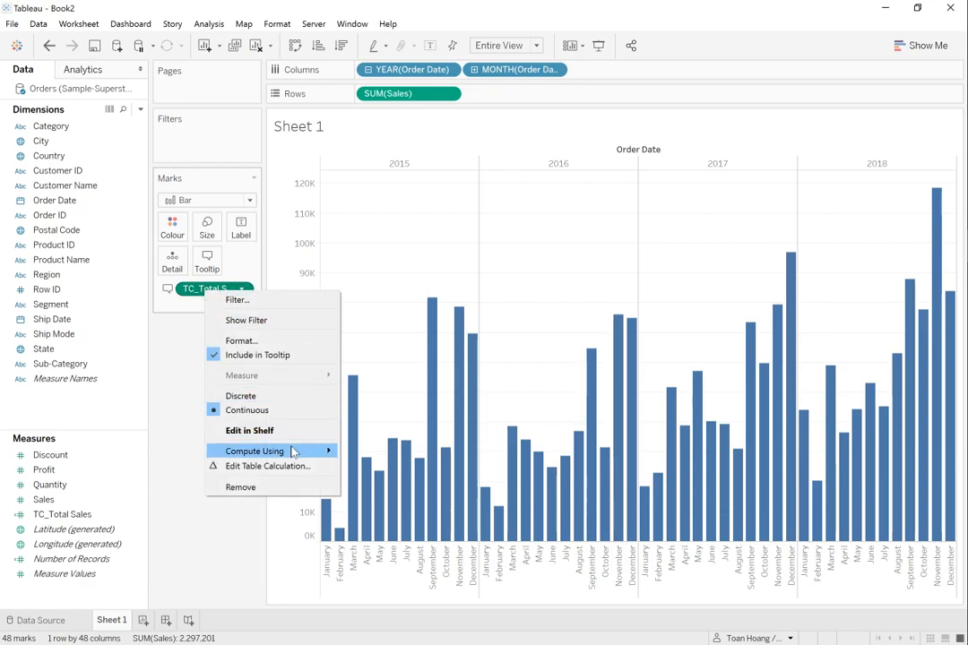
pyautogui.moveTo(292, 453)
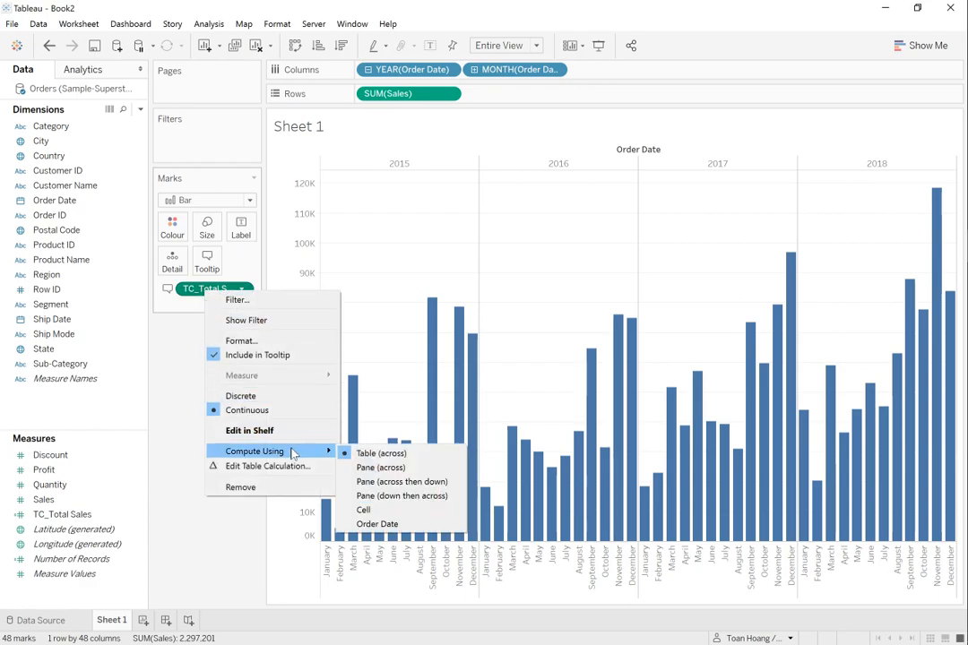
pyautogui.click(381, 468)
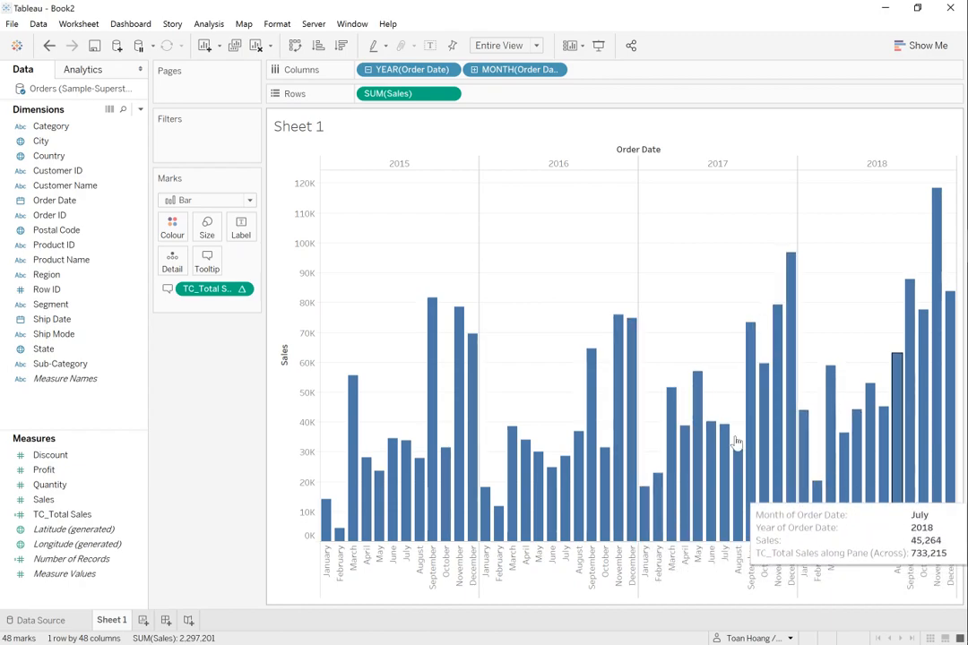
pyautogui.moveTo(232, 296)
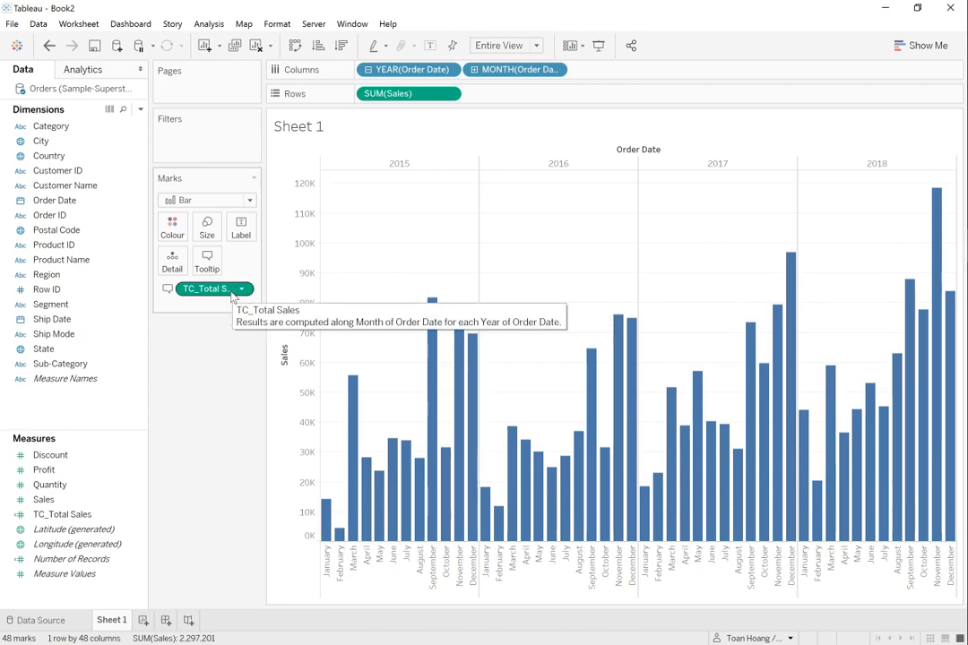
# Start another calculated field and name it TC_Percentage of Sales.
pyautogui.rightClick(67, 409)
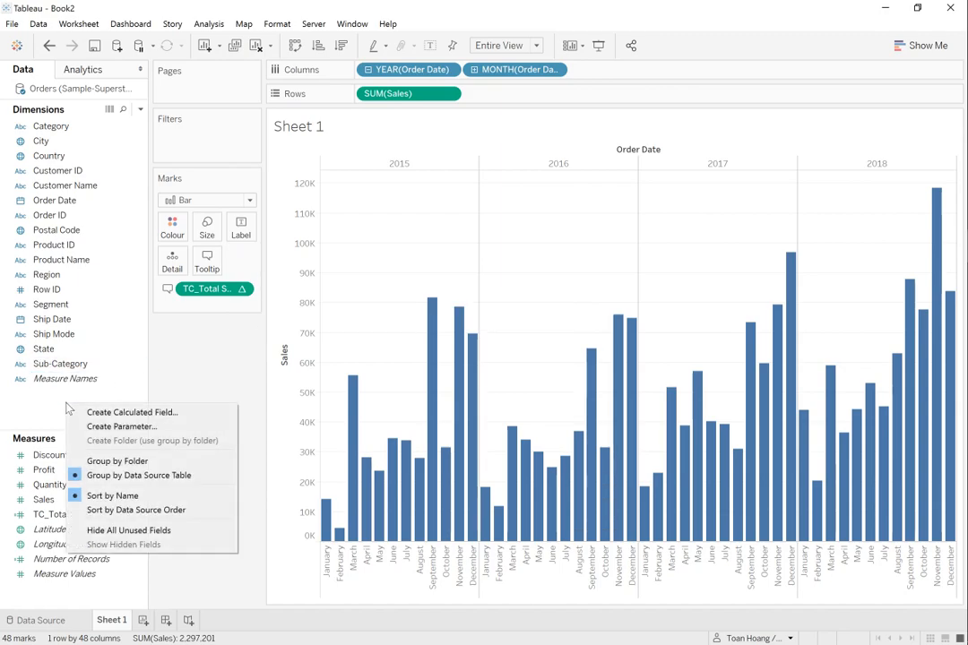
pyautogui.click(85, 412)
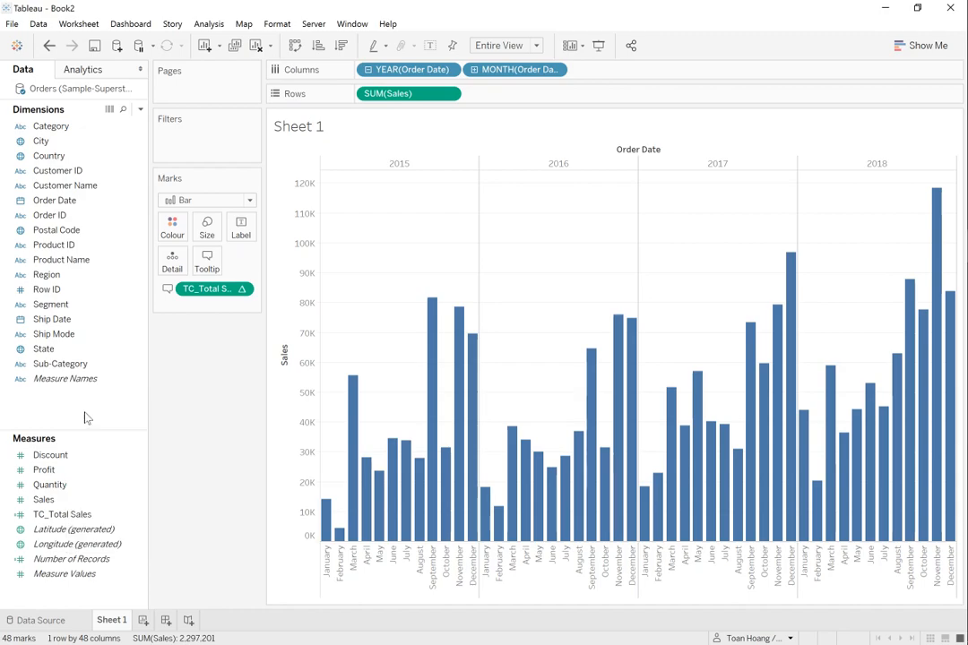
pyautogui.write('TC_Percentage of Sales')
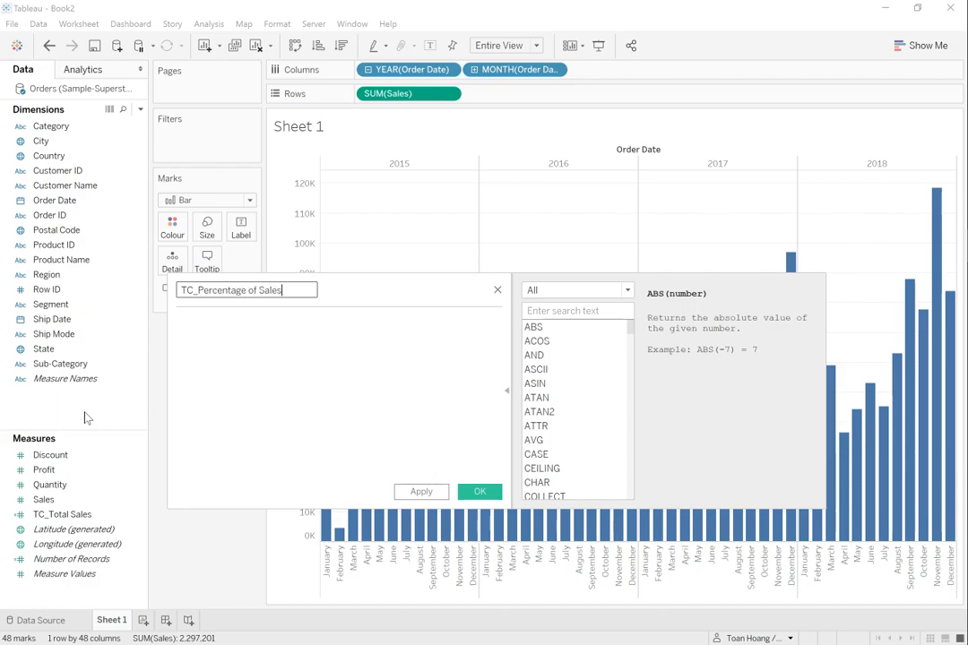
# Define the TC_Percentage of Sales formula as SUM([Sales])/[TC_Total Sales] and save the calculated field.
pyautogui.press('Tab')
pyautogui.write('SUM')
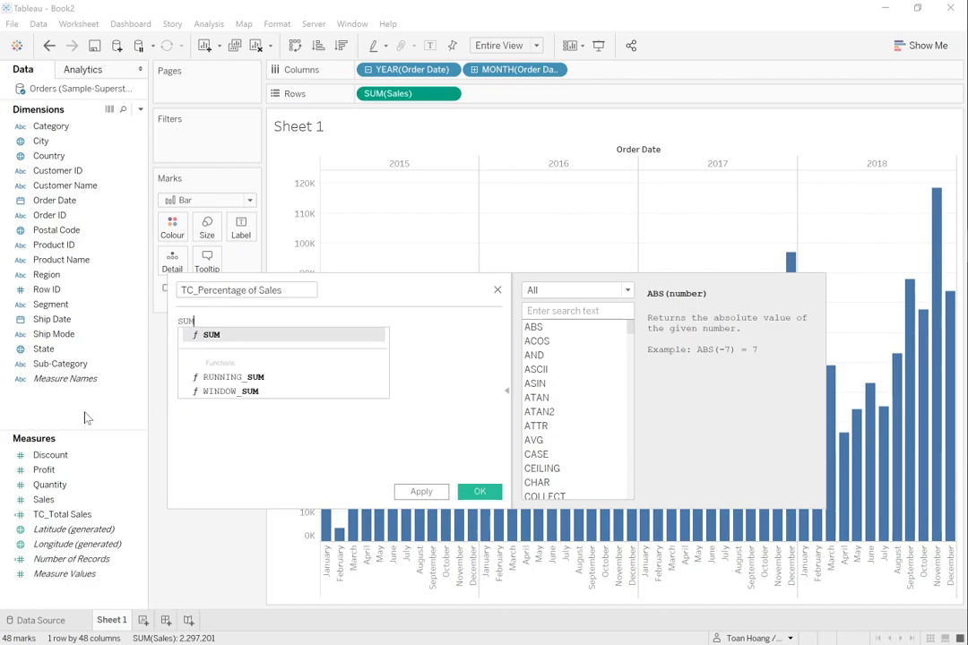
pyautogui.press('Return')
pyautogui.write('[Sales])')
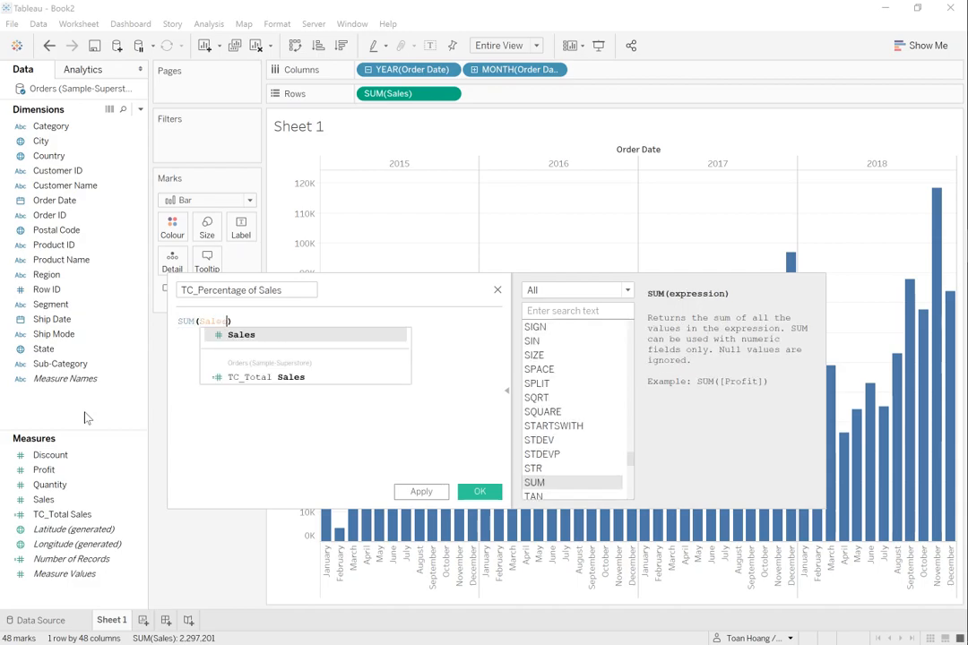
pyautogui.press('Return')
pyautogui.write(')/')
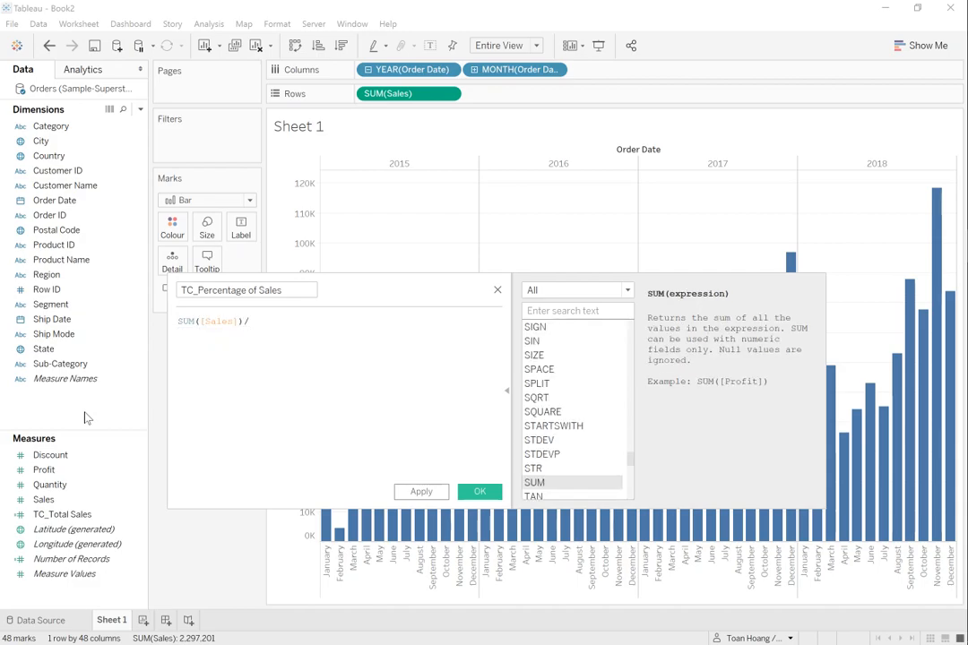
pyautogui.write('[TC')
pyautogui.press('Return')
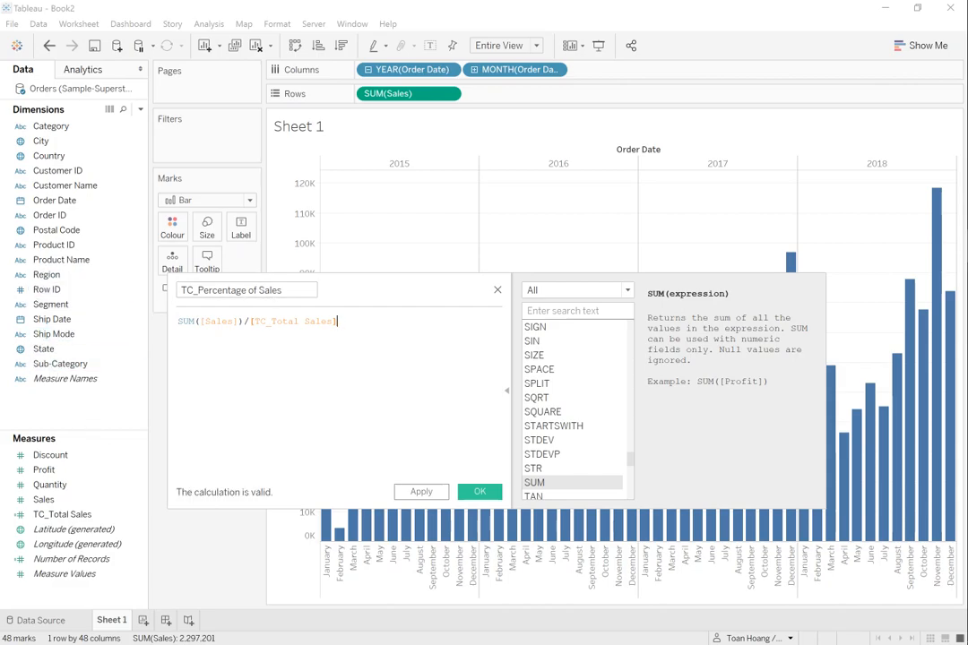
pyautogui.click(423, 493)
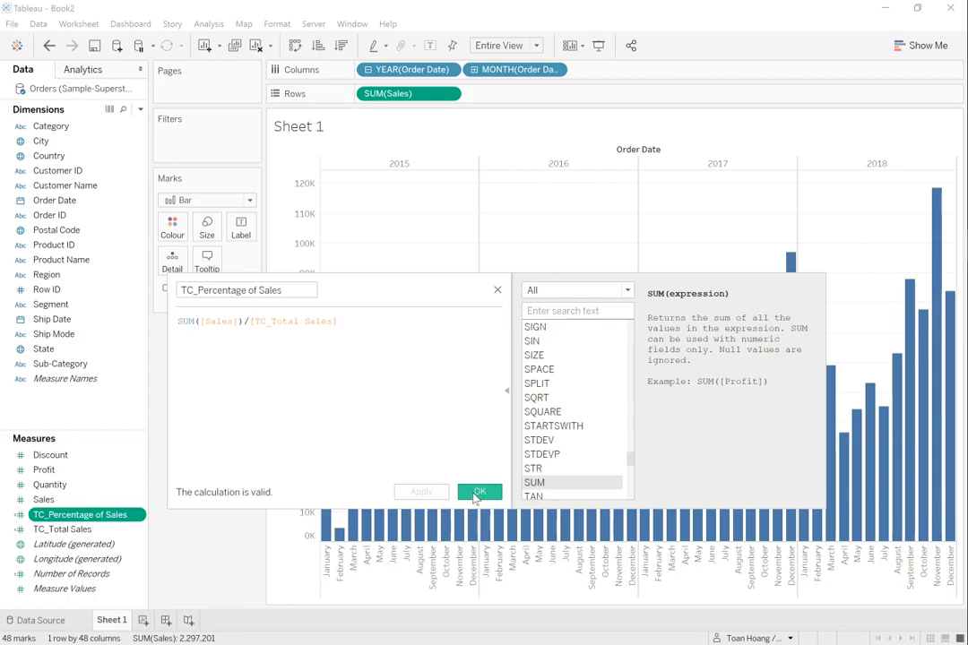
pyautogui.click(479, 495)
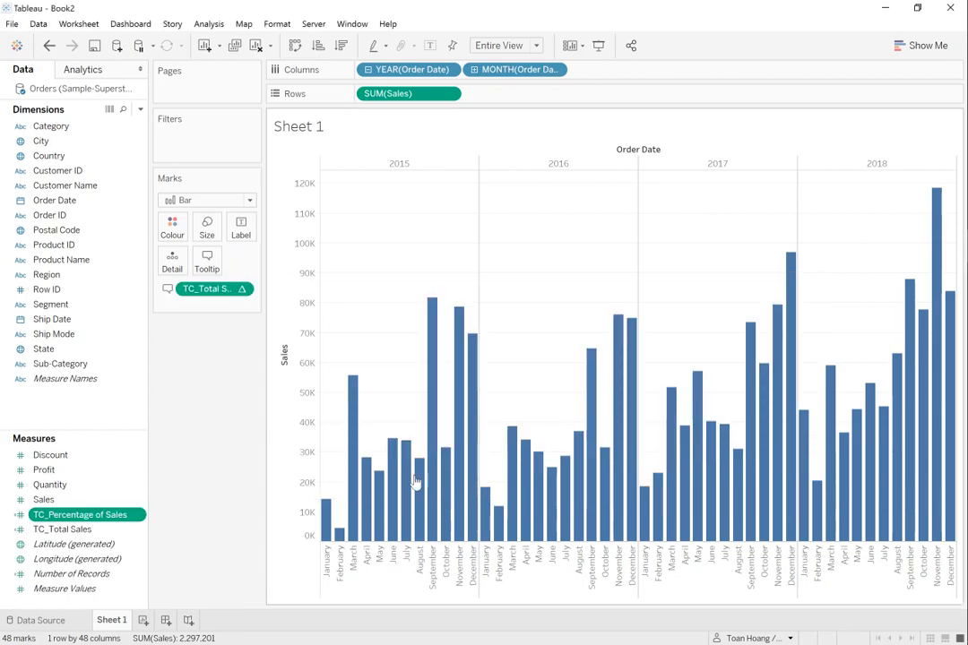
# Set the default number format of TC_Percentage of Sales to Percentage with one decimal place.
pyautogui.moveTo(61, 517)
pyautogui.mouseDown()
pyautogui.moveTo(199, 274)
pyautogui.moveTo(170, 255)
pyautogui.moveTo(53, 513)
pyautogui.moveTo(63, 524)
pyautogui.mouseUp()
pyautogui.rightClick(63, 517)
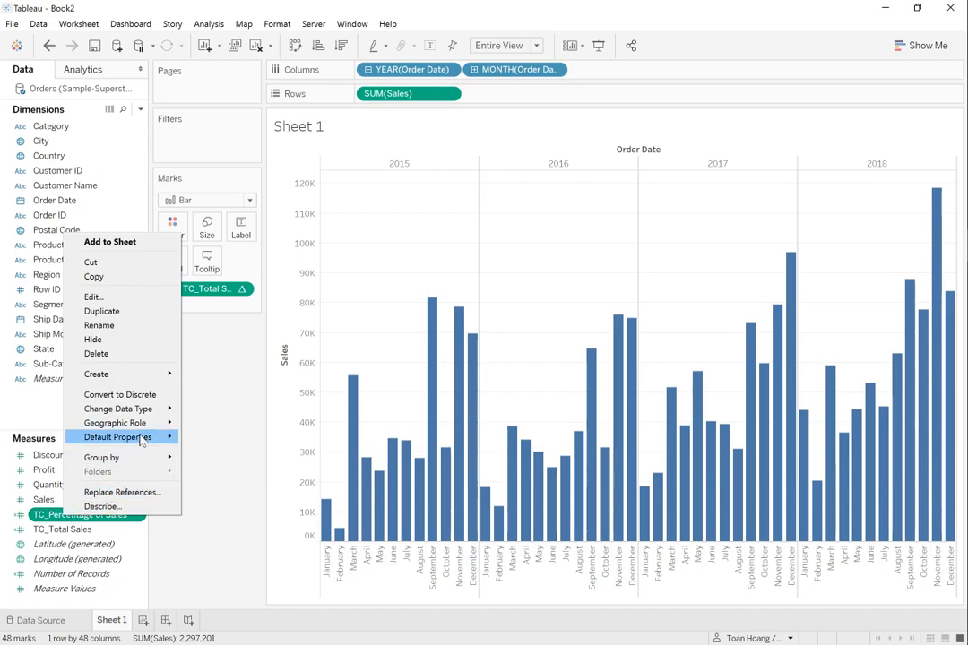
pyautogui.moveTo(141, 439)
pyautogui.click(226, 468)
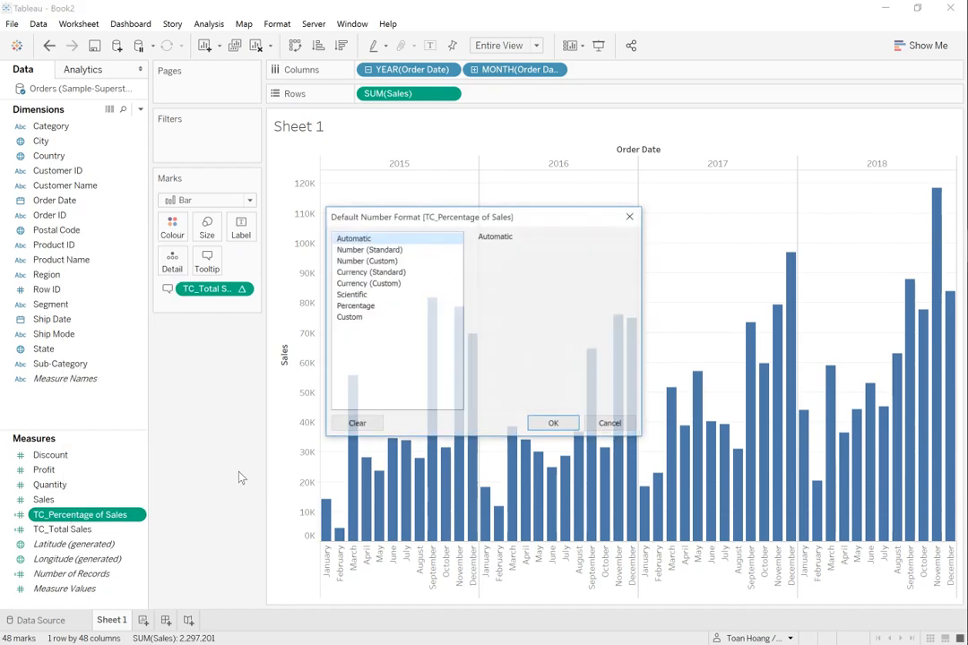
pyautogui.click(406, 305)
pyautogui.click(516, 268)
pyautogui.click(554, 424)
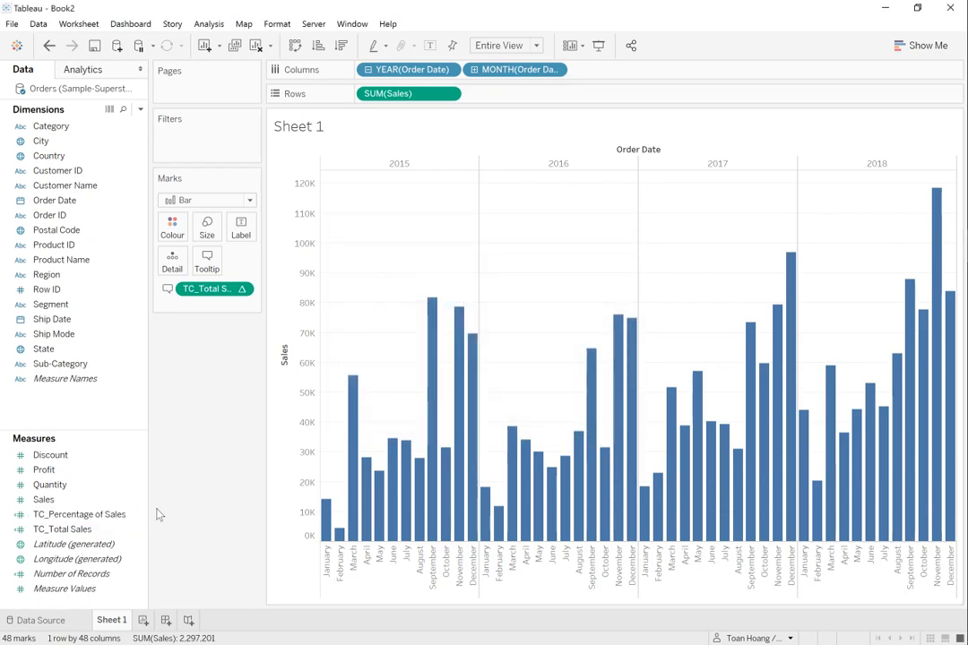
# Add TC_Percentage of Sales to the tooltip and check it on several monthly bars of 2015.
pyautogui.moveTo(96, 519); pyautogui.dragTo(205, 271)
pyautogui.moveTo(328, 517)
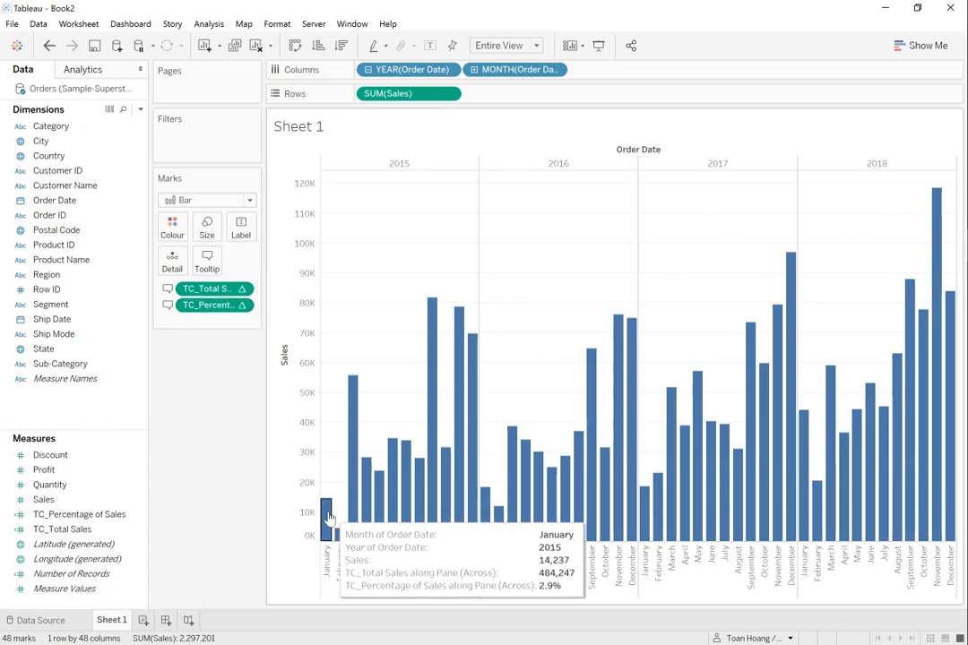
pyautogui.moveTo(395, 509)
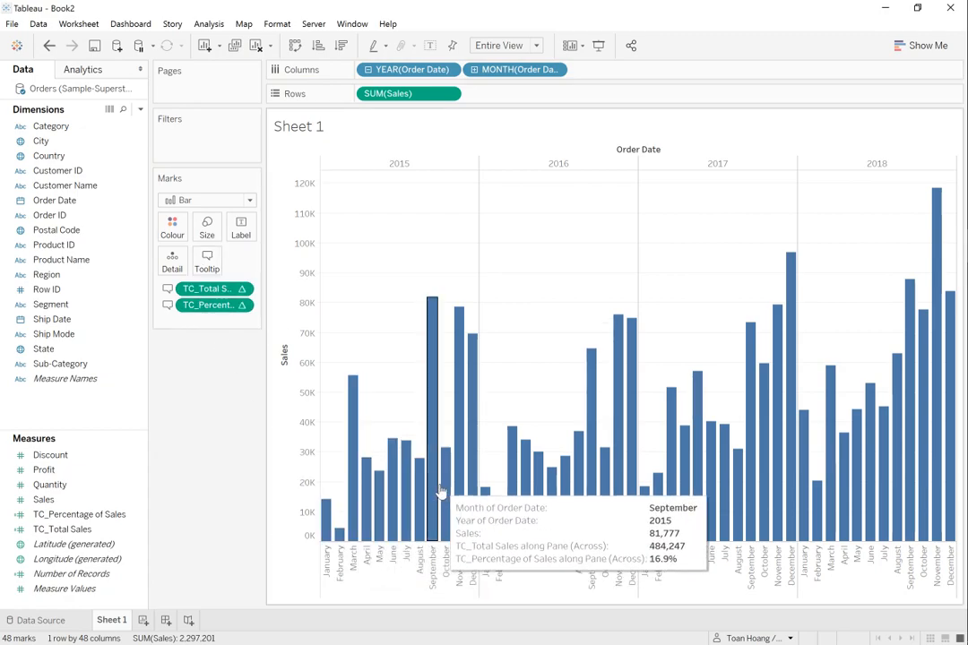
pyautogui.moveTo(454, 489)
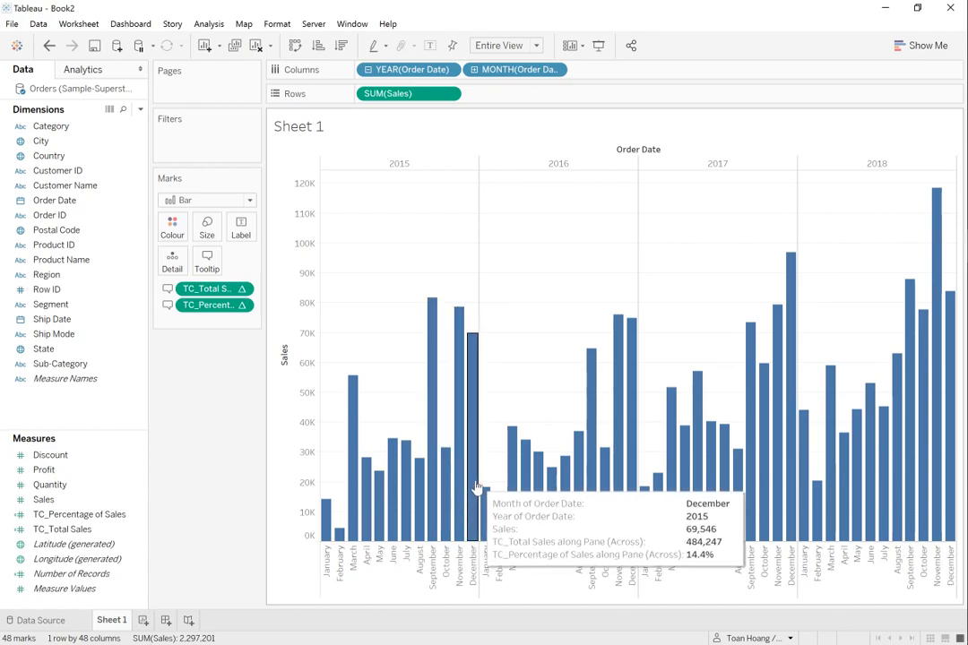
# Compute TC_Percentage of Sales using Pane (across).
pyautogui.rightClick(220, 308)
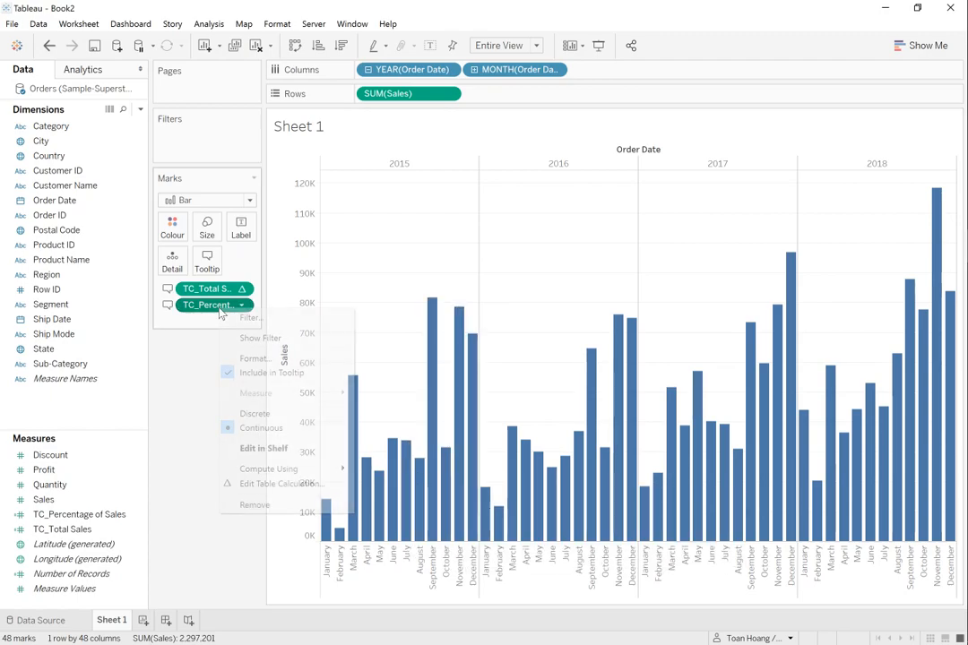
pyautogui.moveTo(316, 470)
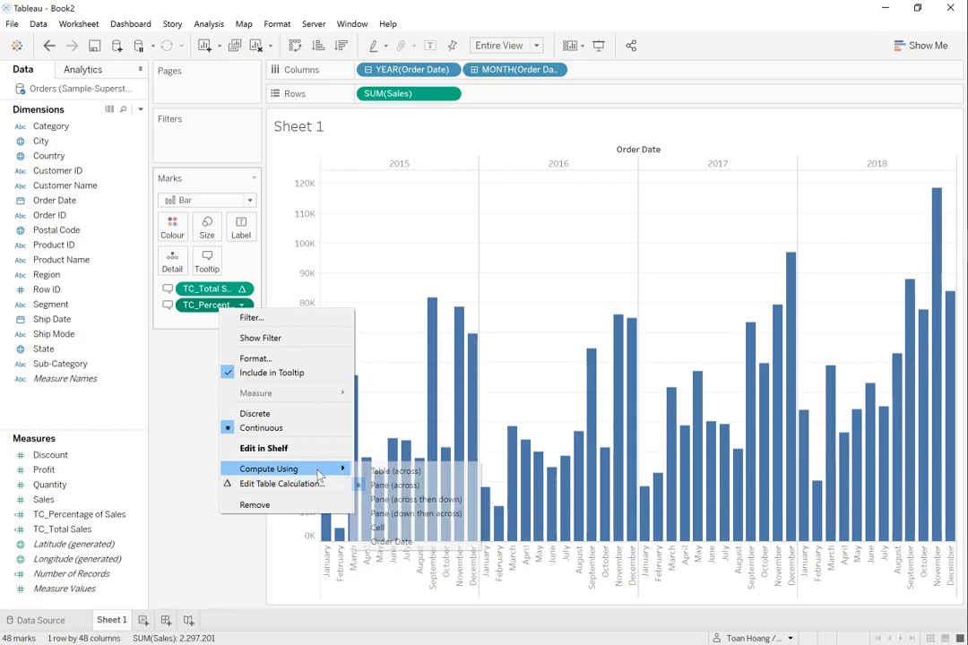
pyautogui.click(401, 493)
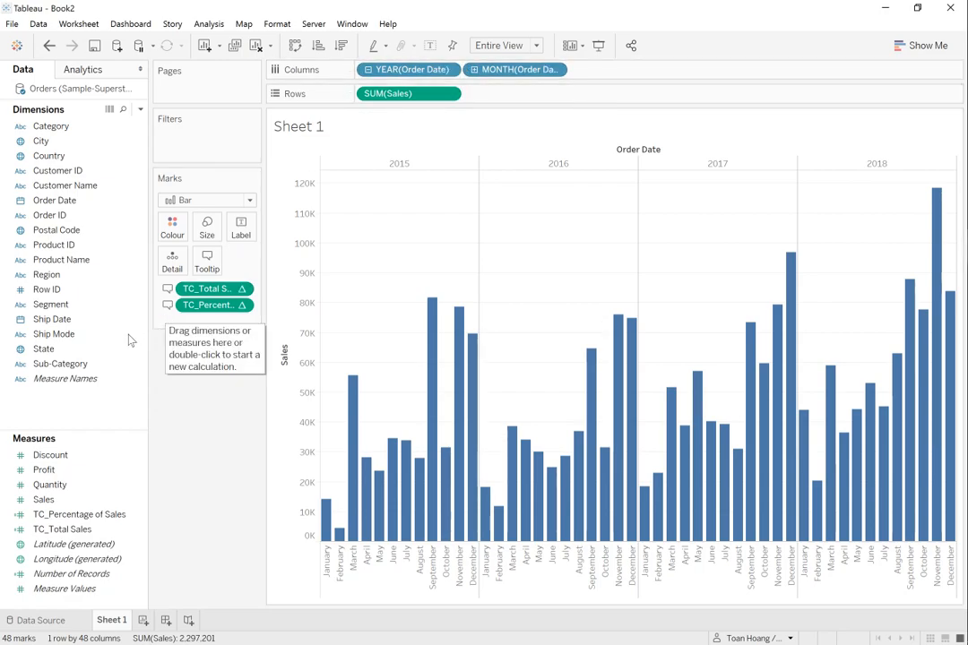
# Start a new calculated field and name it TC_Minimum Monthly Sales.
pyautogui.rightClick(65, 399)
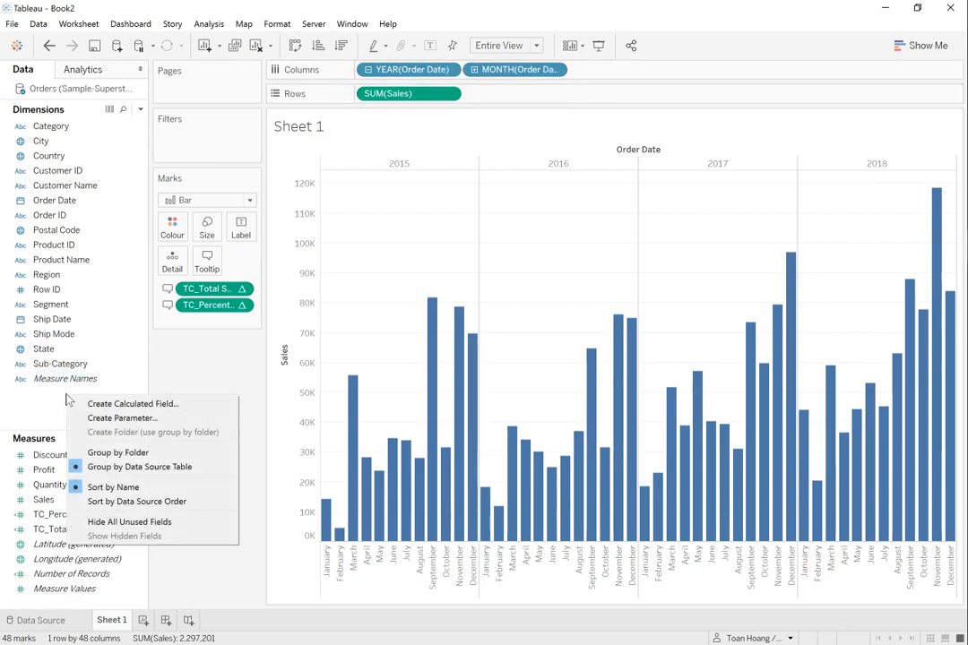
pyautogui.click(86, 406)
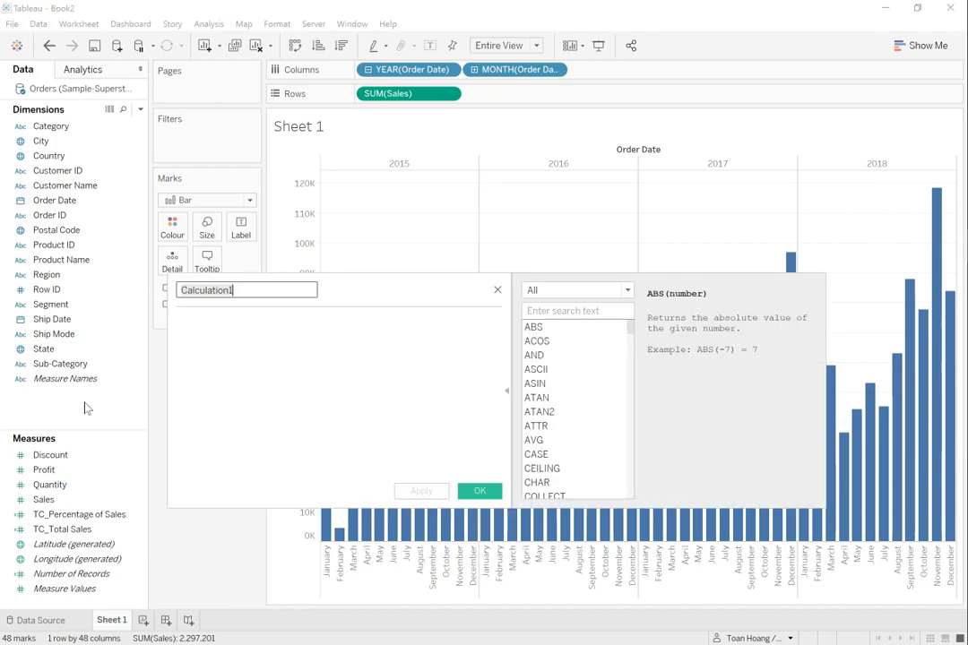
pyautogui.write('TC_M')
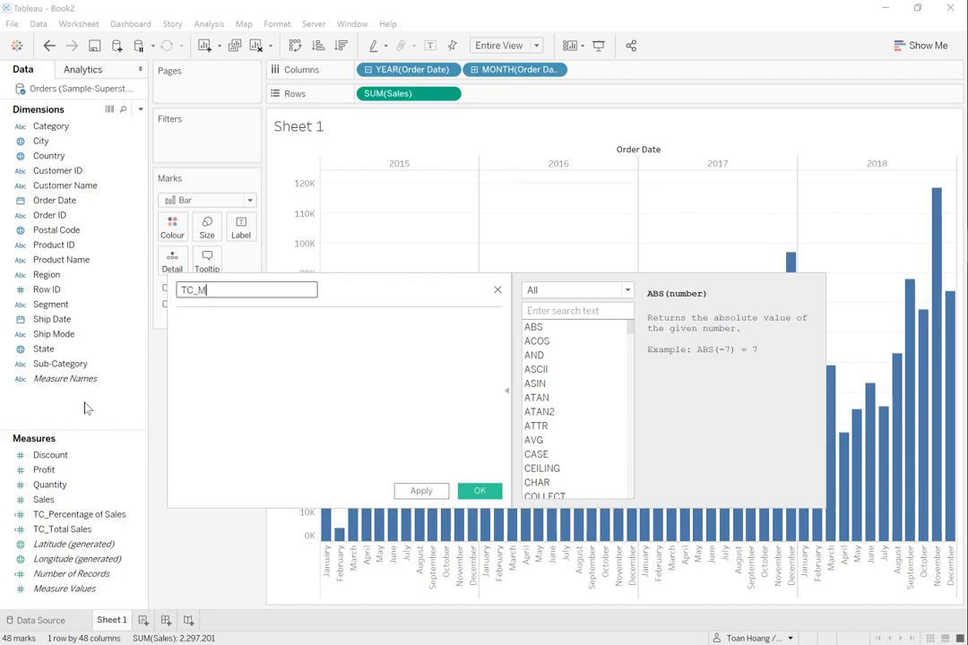
pyautogui.write('inimum Monthly Sales')
pyautogui.press('Tab')
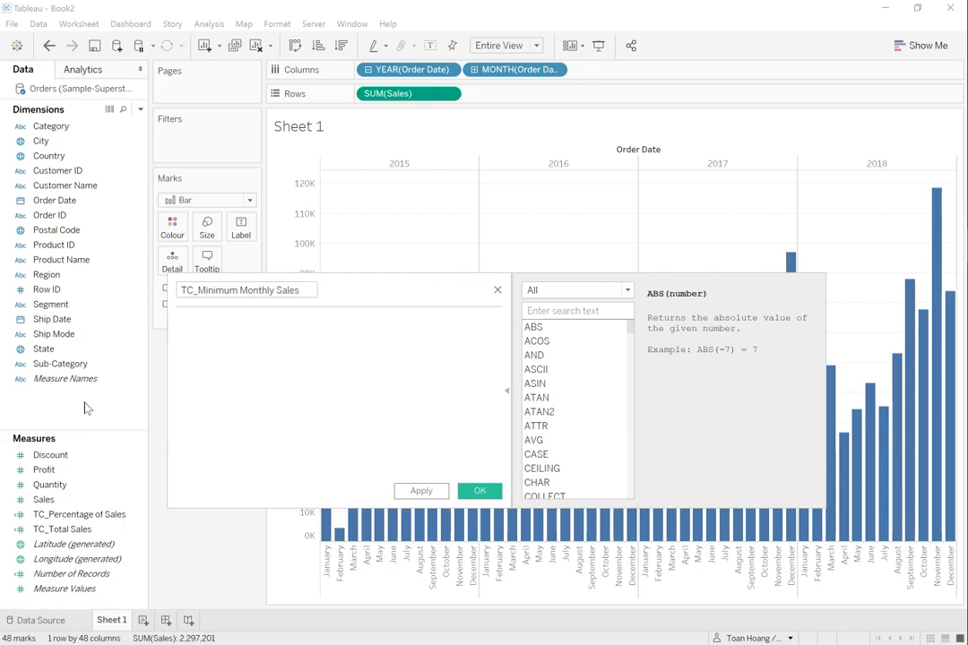
# Define the TC_Minimum Monthly Sales formula as WINDOW_MIN(SUM([Sales])).
pyautogui.write('T')
pyautogui.press('BackSpace')
pyautogui.write('W')
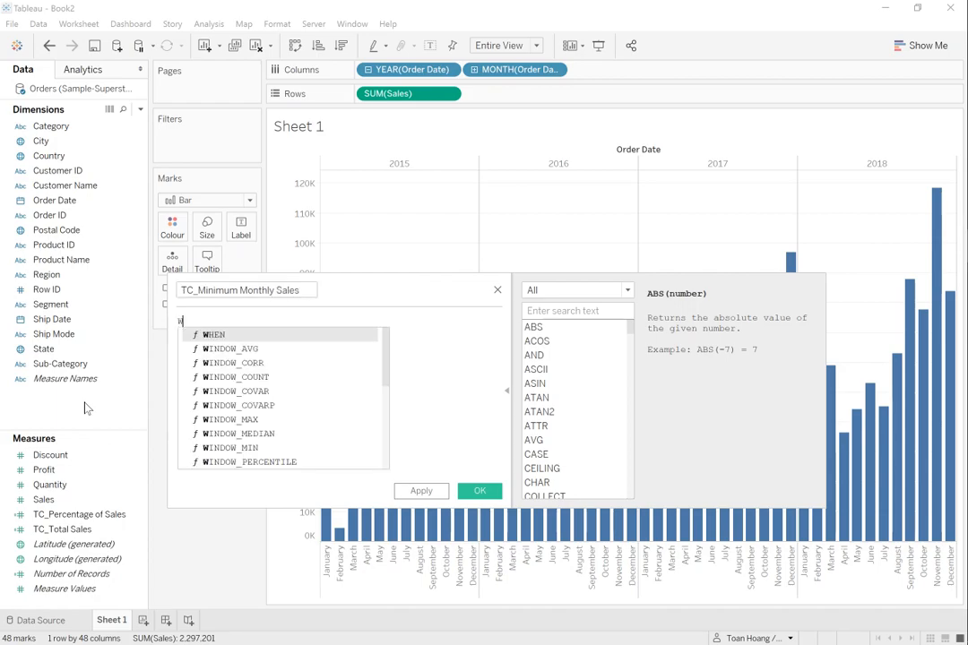
pyautogui.write('dinndow')
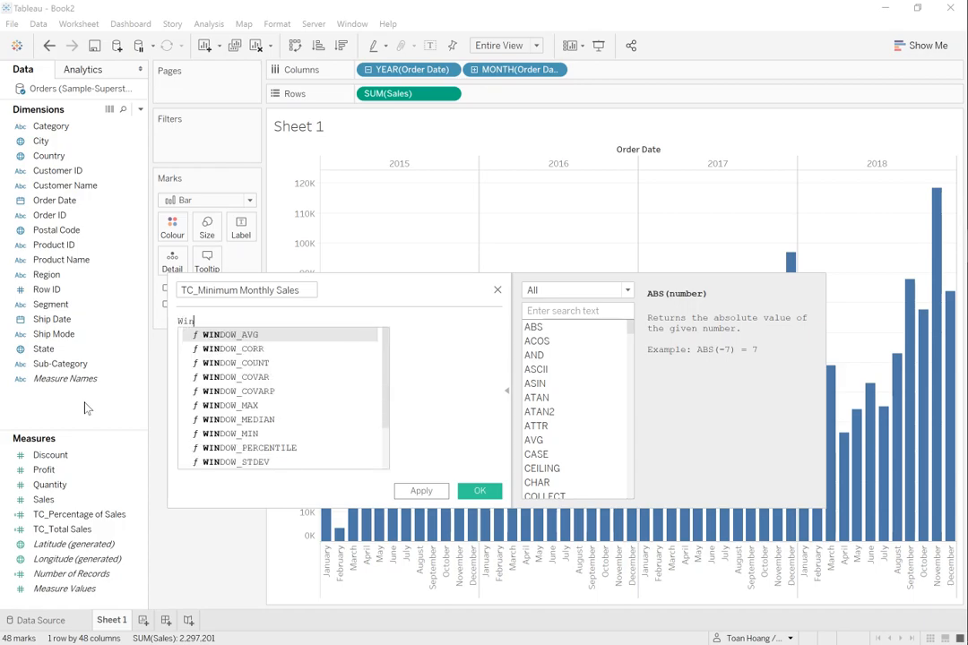
pyautogui.press('Down')
pyautogui.press('Down')
pyautogui.press('Down')
pyautogui.press('Down')
pyautogui.press('Down')
pyautogui.press('Down')
pyautogui.press('Down')
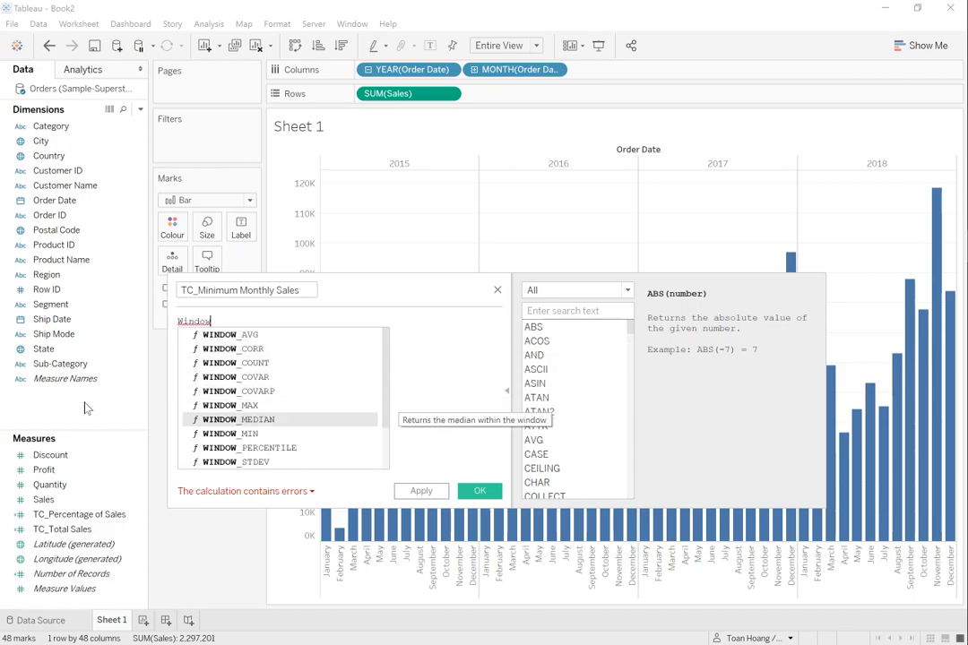
pyautogui.press('Return')
pyautogui.write('SU')
pyautogui.press('Down')
pyautogui.press('Return')
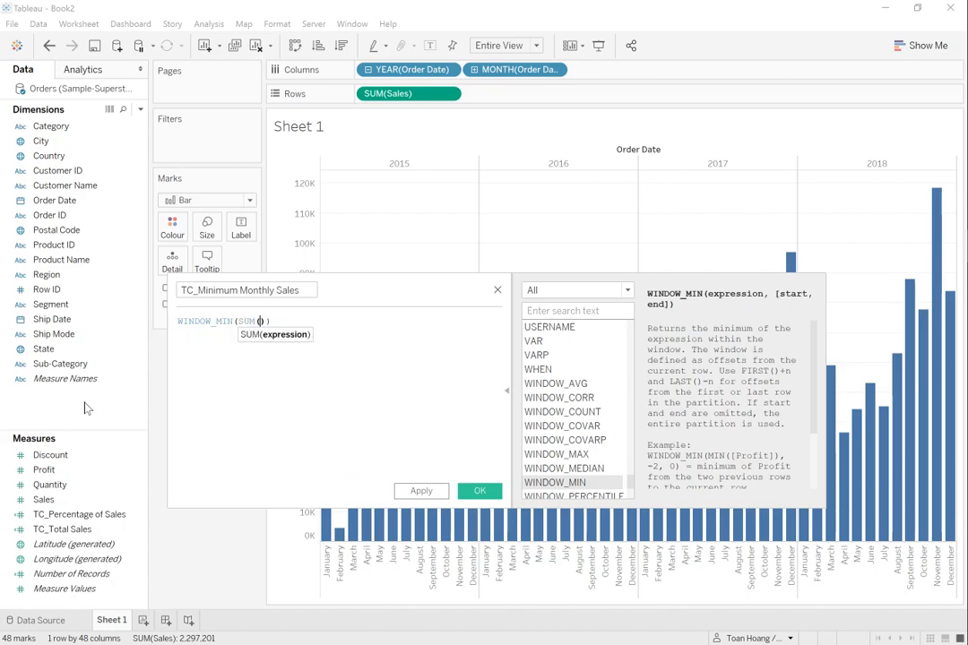
pyautogui.write('Sales')
pyautogui.press('Return')
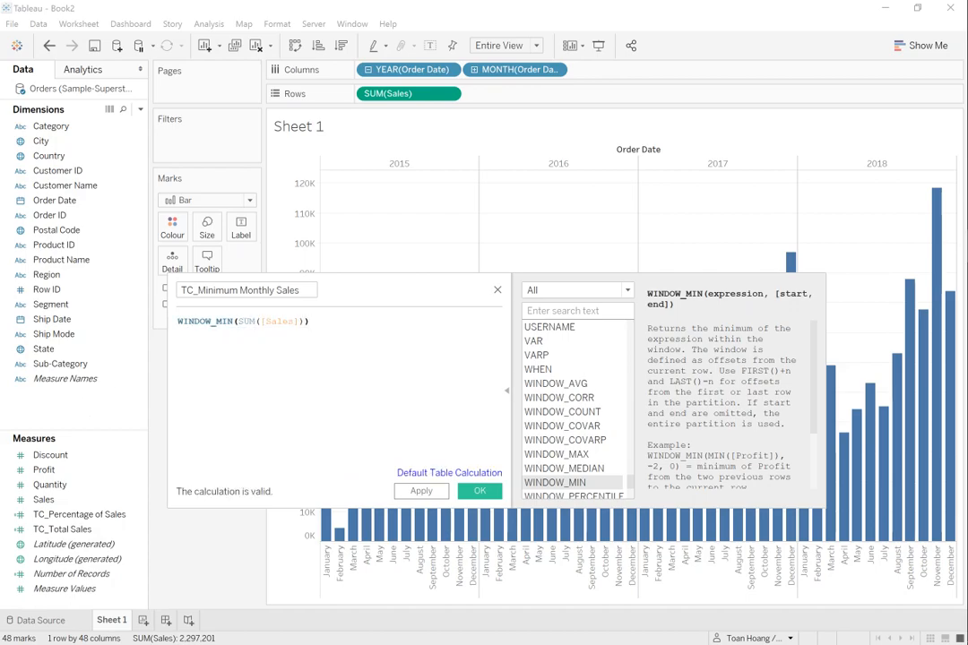
# Review the inner SUM([Sales]) expression and the whole WINDOW_MIN formula, and save the calculated field.
pyautogui.press('Left')
pyautogui.hotkey('shift', 'Left')
pyautogui.hotkey('shift', 'Left')
pyautogui.hotkey('shift', 'Left')
pyautogui.hotkey('shift', 'Left')
pyautogui.hotkey('shift', 'Left')
pyautogui.hotkey('shift', 'Left')
pyautogui.hotkey('shift', 'Left')
pyautogui.hotkey('shift', 'Left')
pyautogui.hotkey('shift', 'Left')
pyautogui.hotkey('shift', 'Left')
pyautogui.hotkey('shift', 'Left')
pyautogui.hotkey('shift', 'Left')
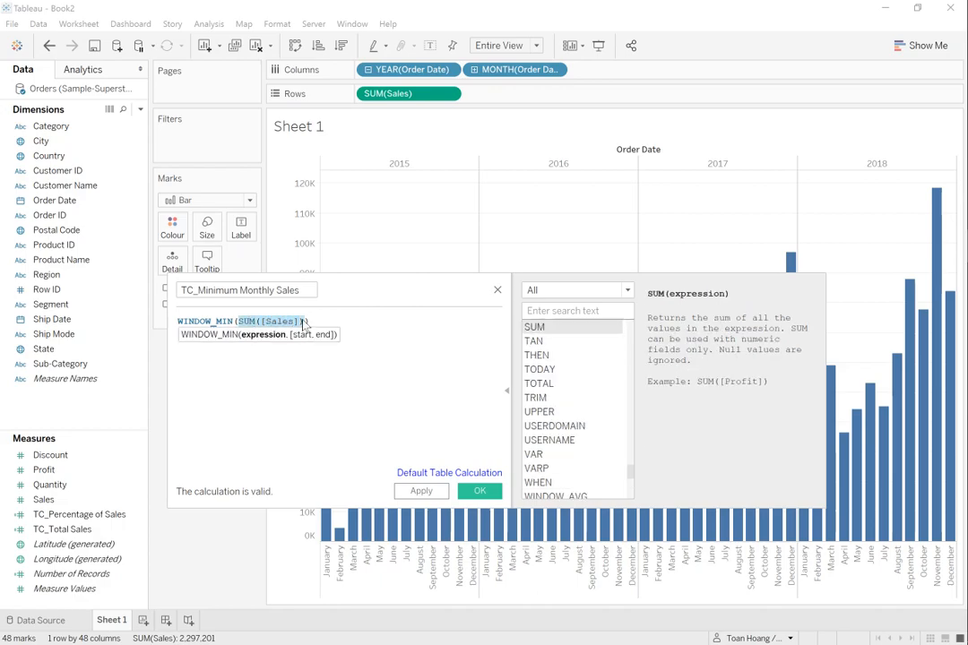
pyautogui.press('End')
pyautogui.hotkey('shift', 'Home')
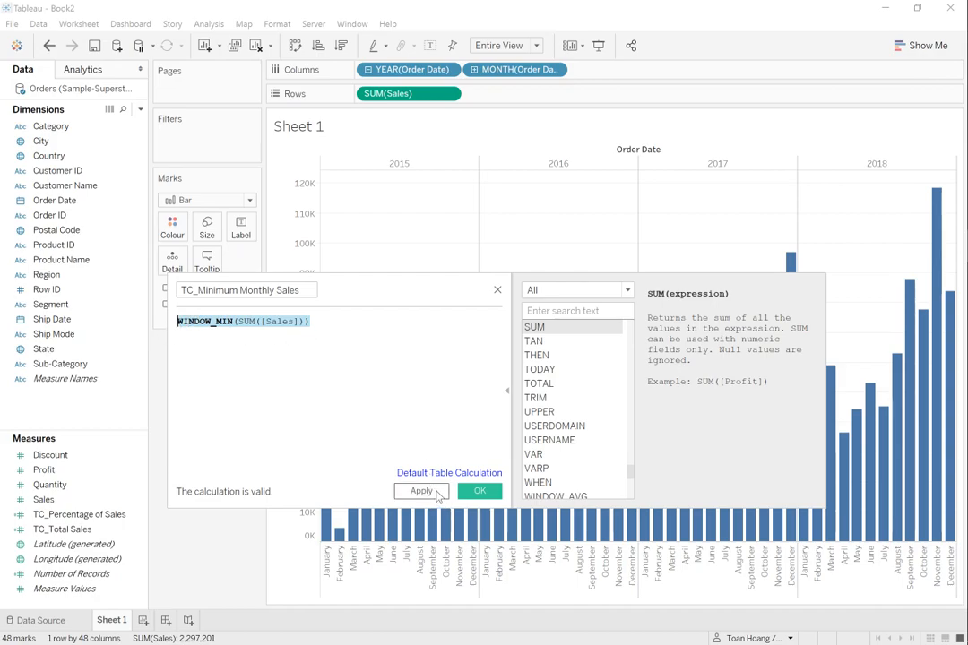
pyautogui.click(438, 495)
pyautogui.click(484, 493)
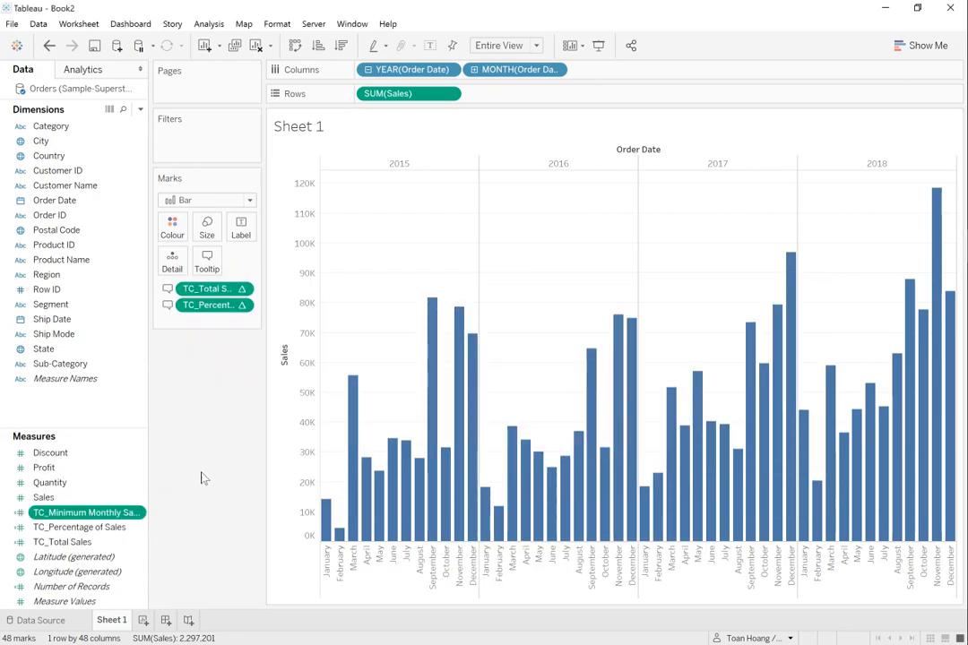
# Widen the area listing the data fields and start another calculated field named TC_Maximum Monthly Sales.
pyautogui.moveTo(148, 404); pyautogui.dragTo(188, 428)
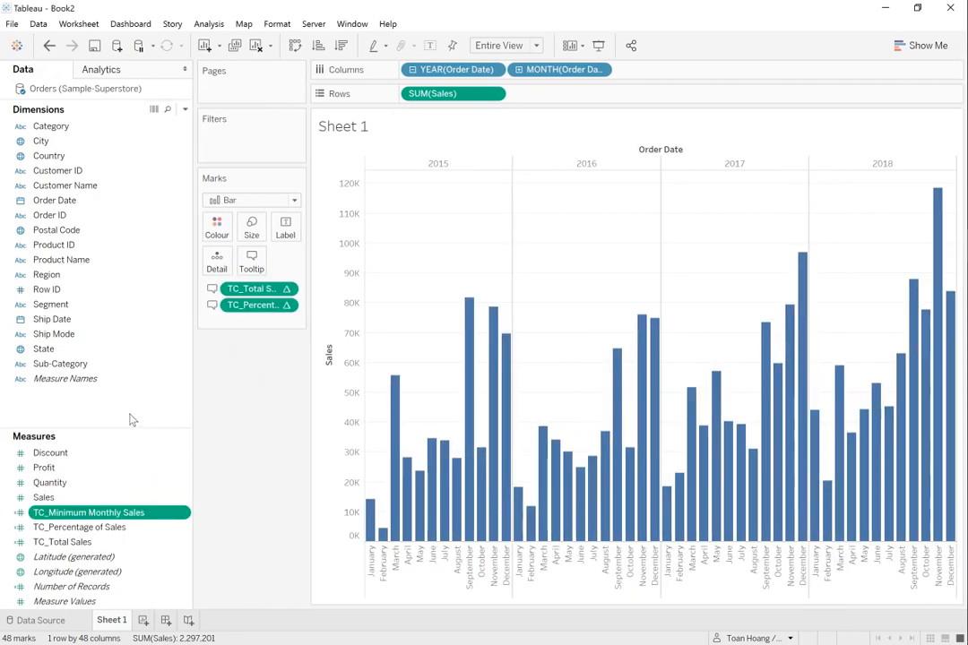
pyautogui.rightClick(112, 411)
pyautogui.click(120, 414)
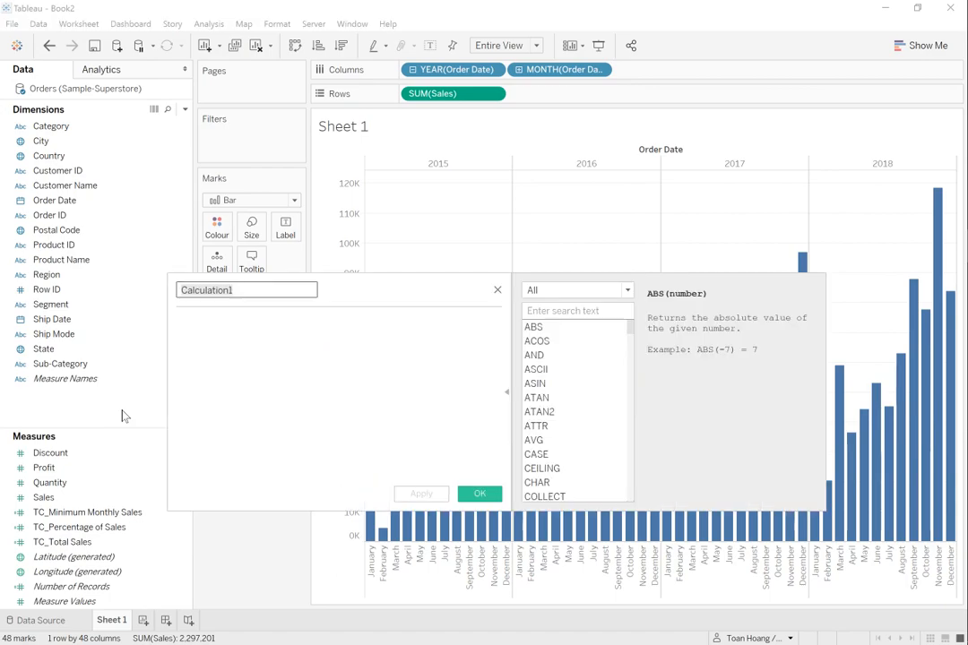
pyautogui.write('TC_')
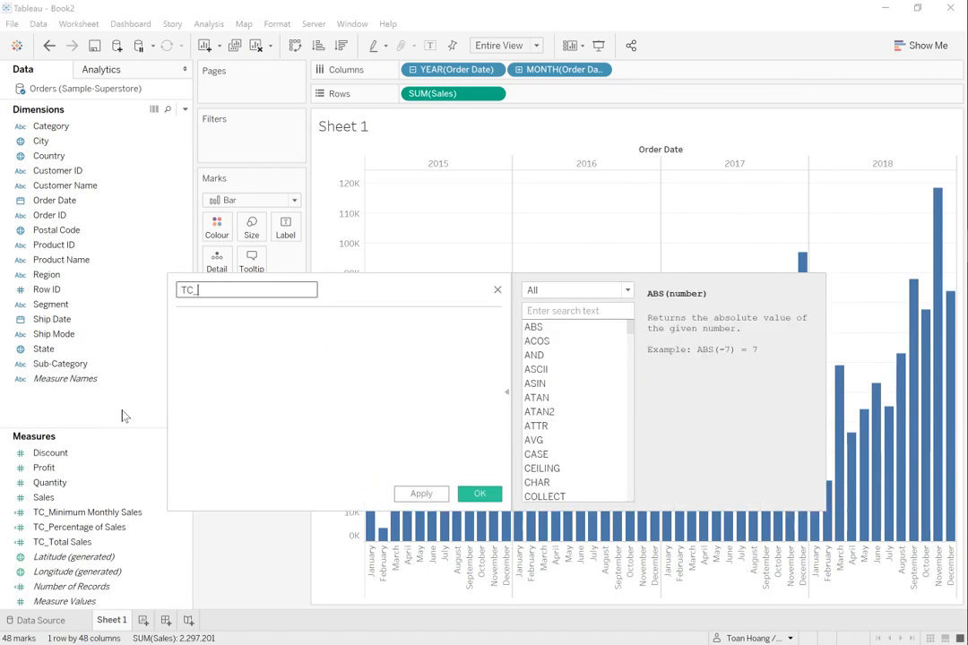
pyautogui.write('Maximum Month')
pyautogui.press('Tab')
# Define the TC_Maximum Monthly Sales formula as WINDOW_MAX(SUM([Sales])) and save the calculated field.
pyautogui.write('windo')
pyautogui.press('Down')
pyautogui.press('Down')
pyautogui.press('Down')
pyautogui.press('Down')
pyautogui.press('Down')
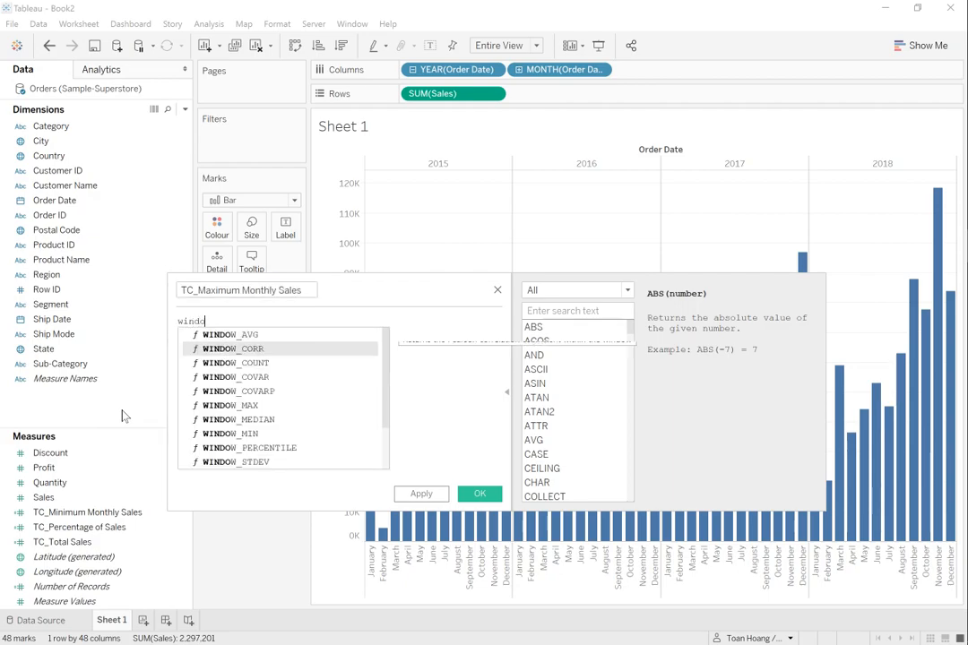
pyautogui.press('Return')
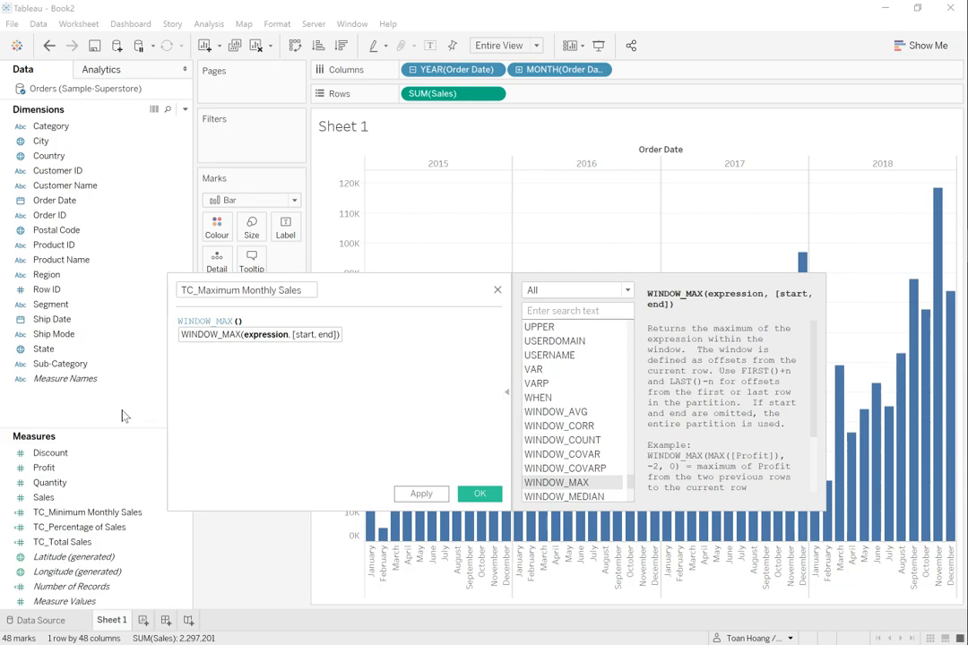
pyautogui.write('SUM(Sales')
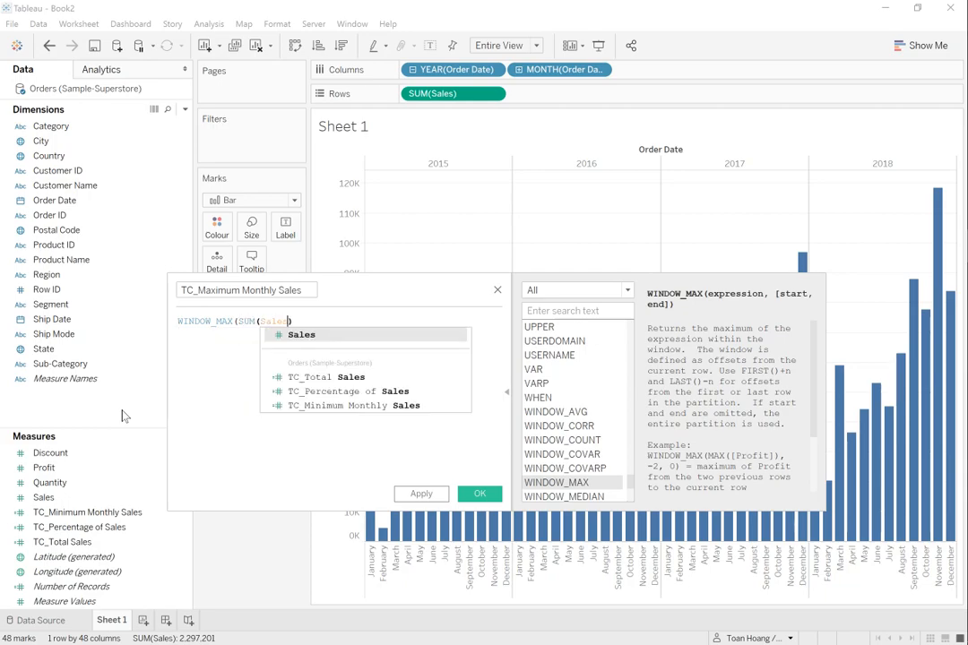
pyautogui.press('Return')
pyautogui.write(')')
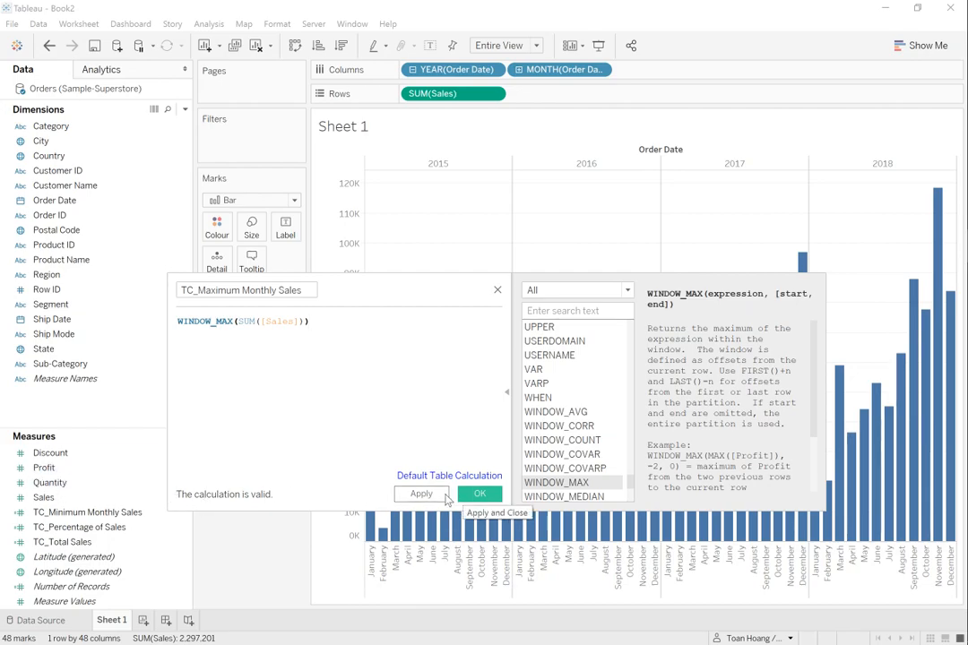
pyautogui.click(482, 496)
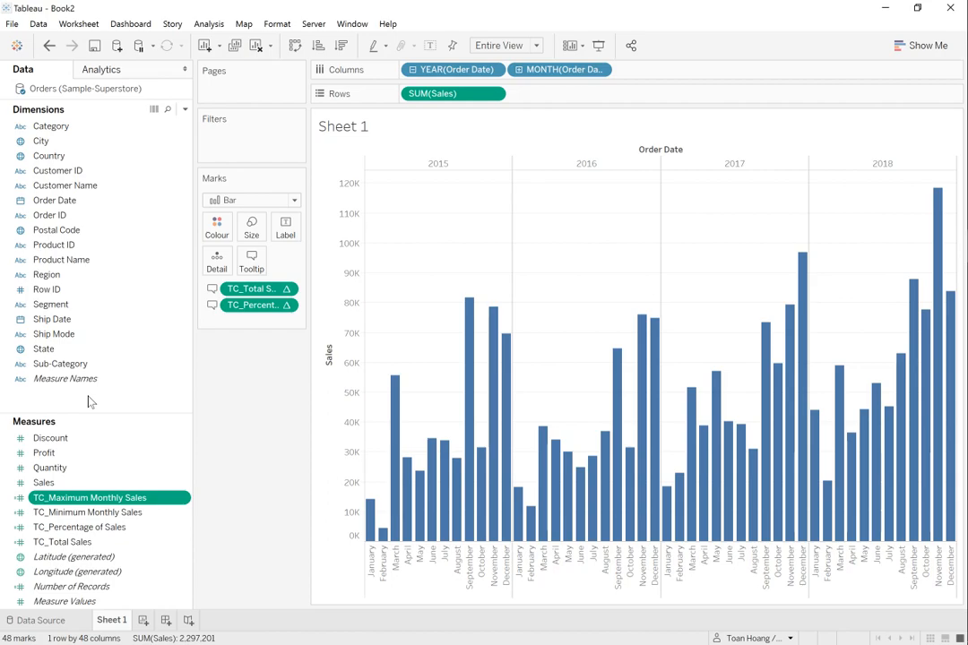
# Start a new calculated field named TC_Annual Sales Range.
pyautogui.keyDown('ctrl'); pyautogui.click(118, 511); pyautogui.keyUp('ctrl')
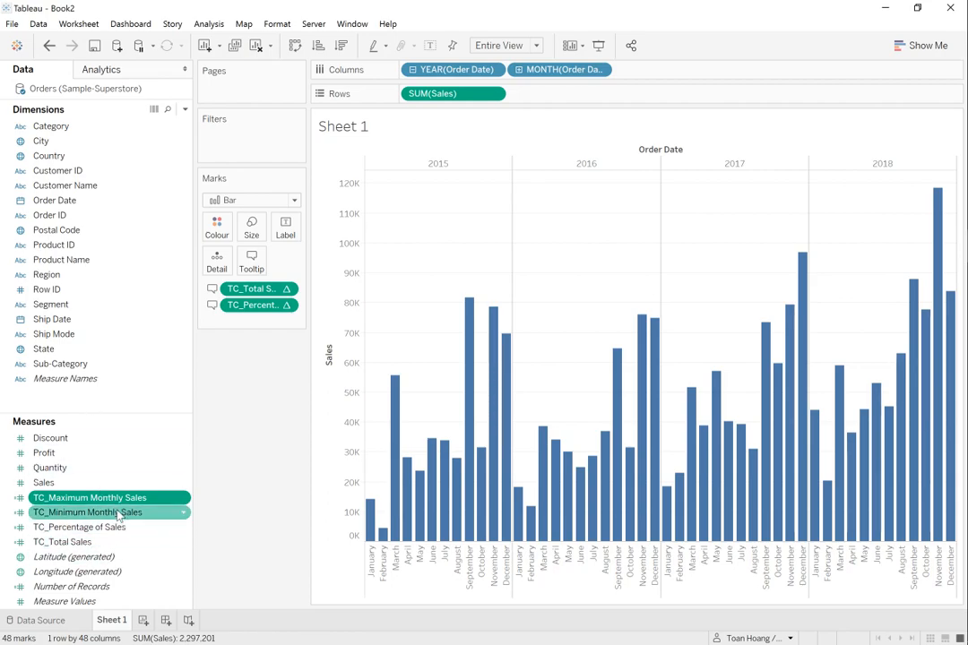
pyautogui.rightClick(69, 397)
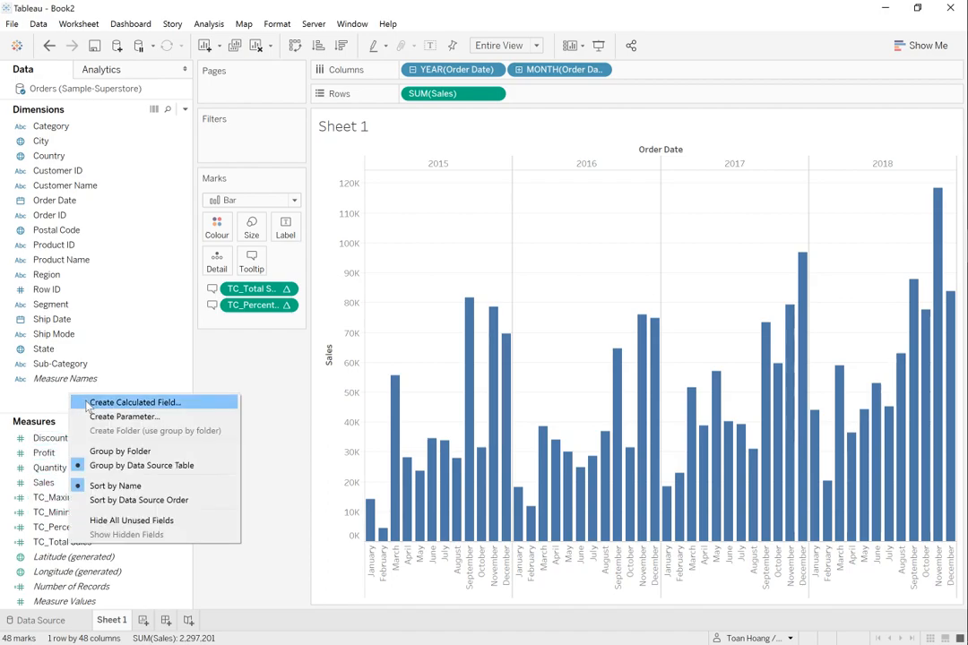
pyautogui.click(86, 402)
pyautogui.write('TC_Annual S')
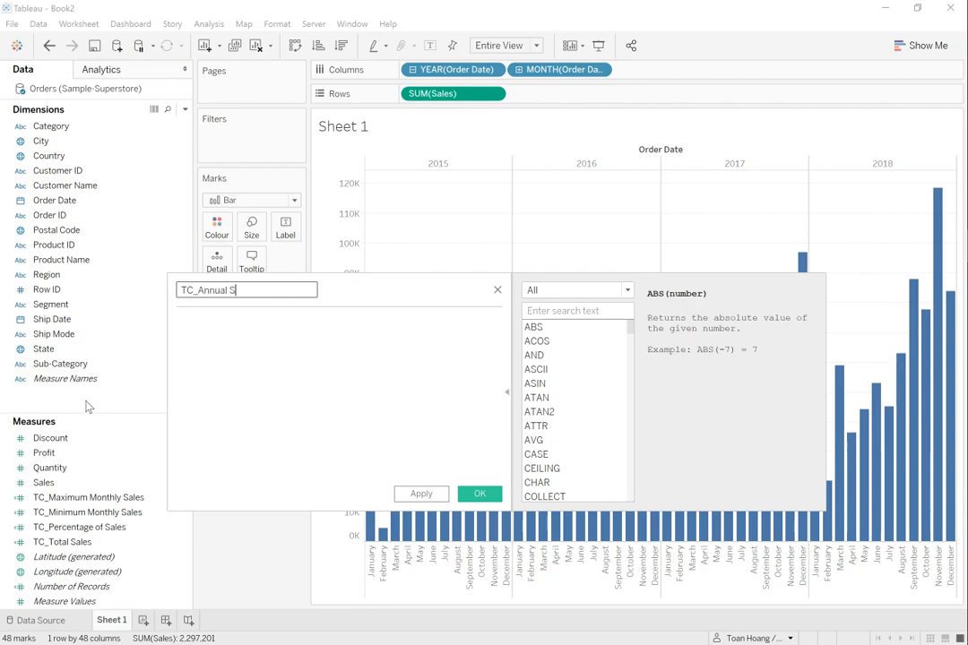
pyautogui.write('ales Range')
pyautogui.press('Tab')
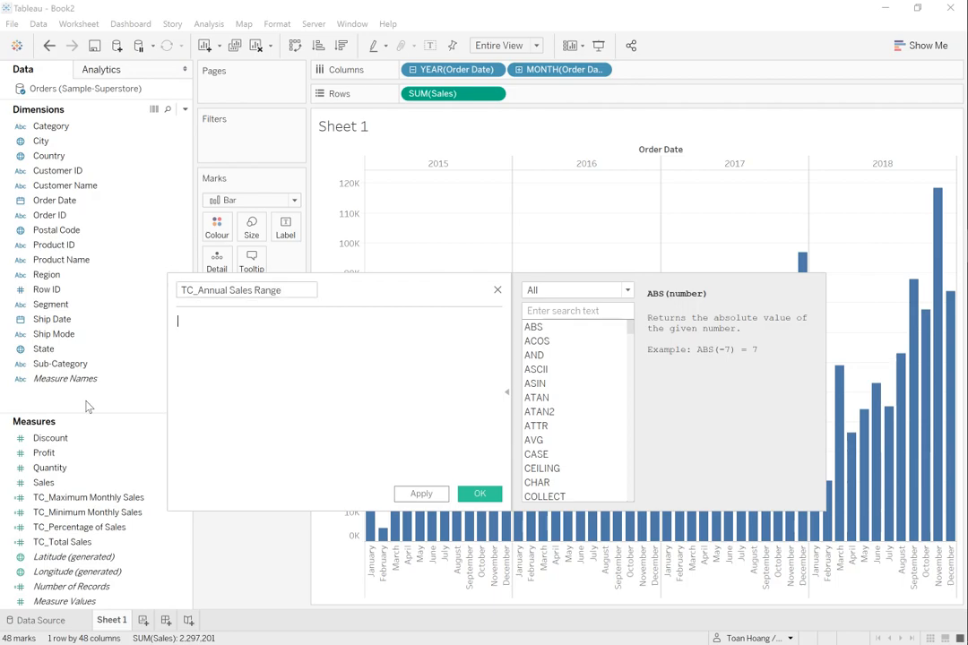
# Define the TC_Annual Sales Range formula as [TC_Maximum Monthly Sales]-[TC_Minimum Monthly Sales] and save the calculated field.
pyautogui.write('tc')
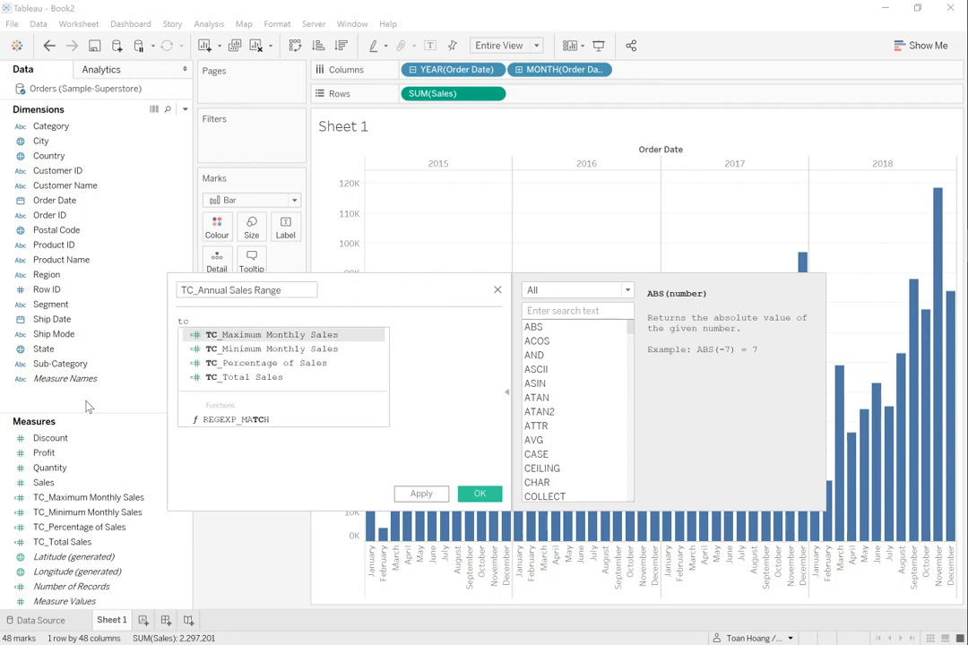
pyautogui.press('Return')
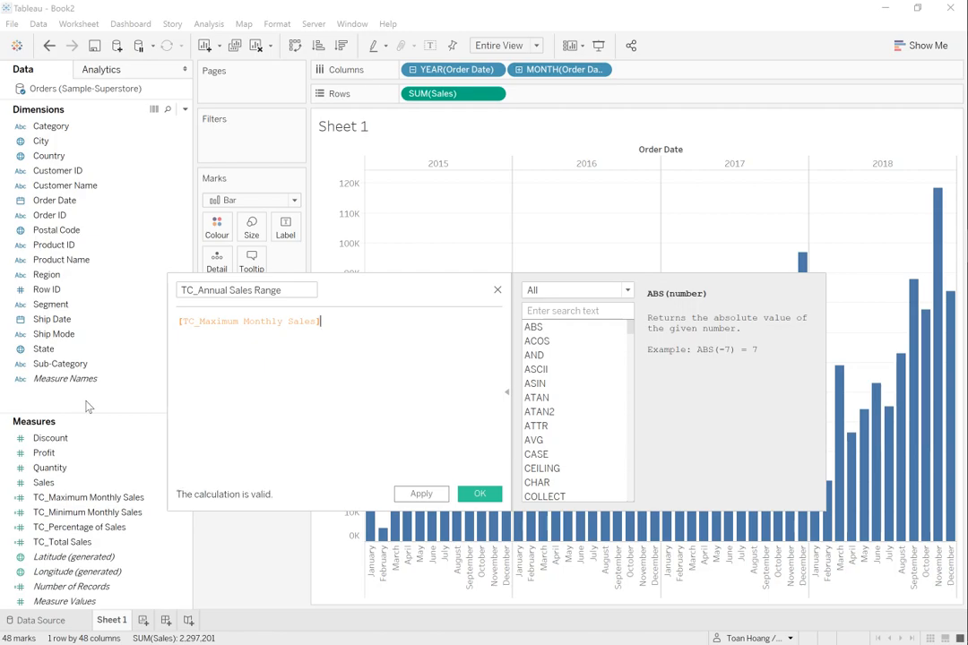
pyautogui.write('-tc')
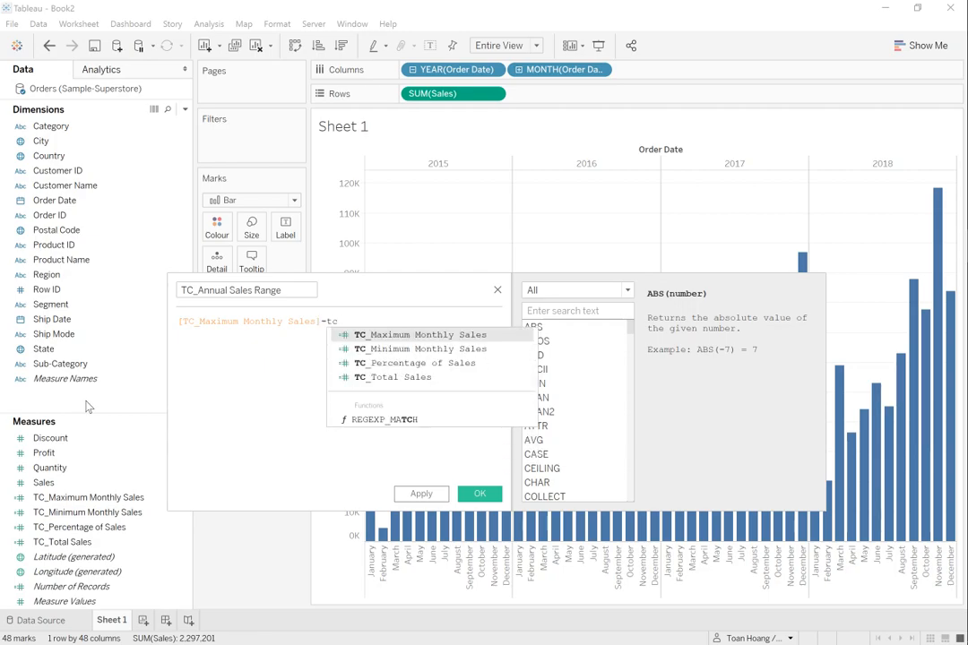
pyautogui.press('Down')
pyautogui.press('Return')
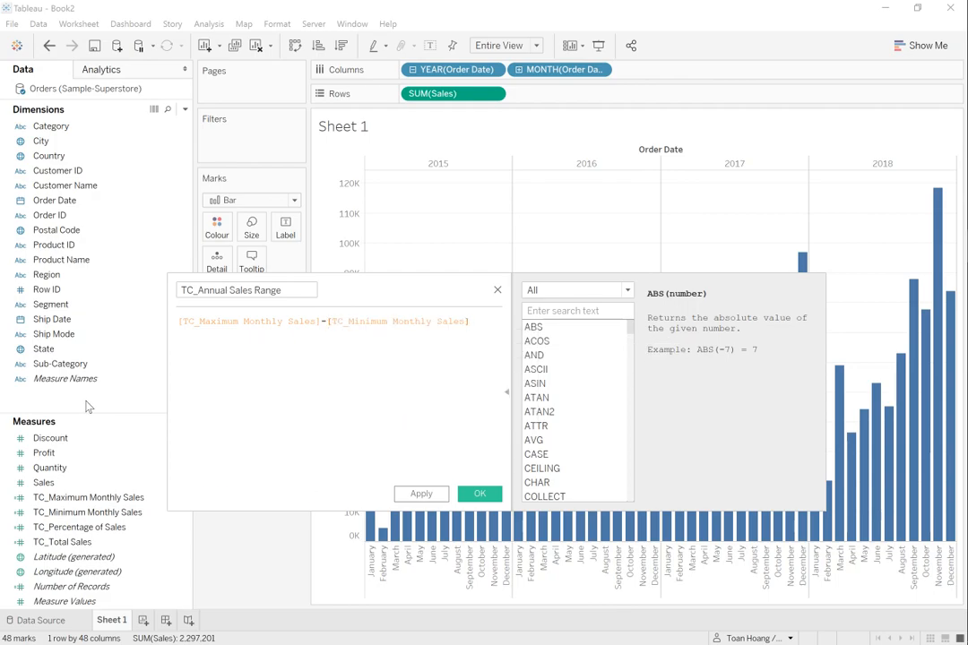
pyautogui.click(421, 495)
pyautogui.click(481, 494)
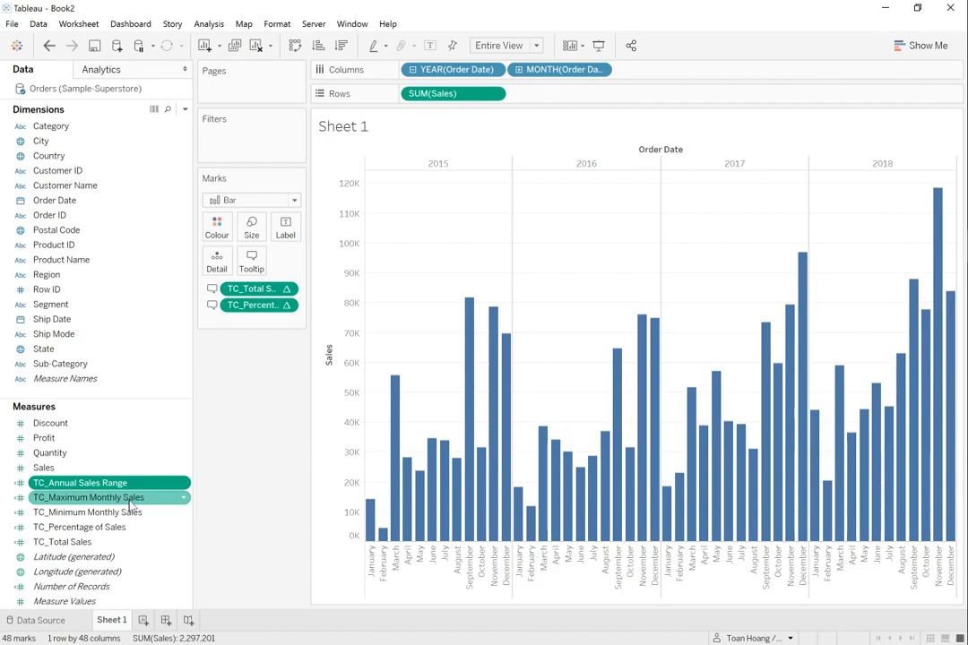
# Add TC_Maximum Monthly Sales and TC_Minimum Monthly Sales to the marks' tooltip and widen the marks area to fit their full names.
pyautogui.click(87, 511)
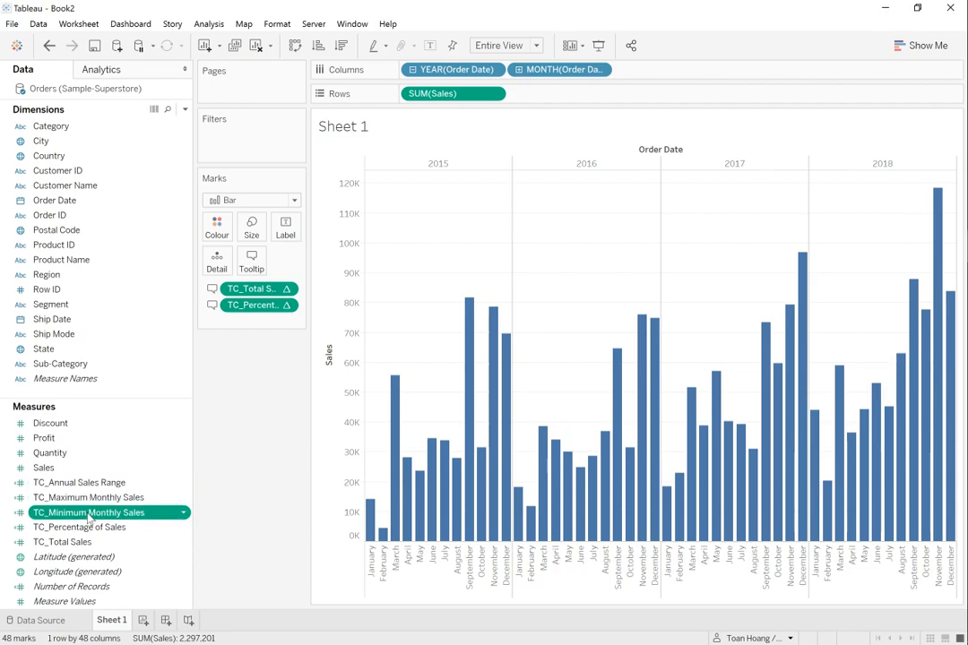
pyautogui.keyDown('ctrl'); pyautogui.click(101, 500); pyautogui.keyUp('ctrl')
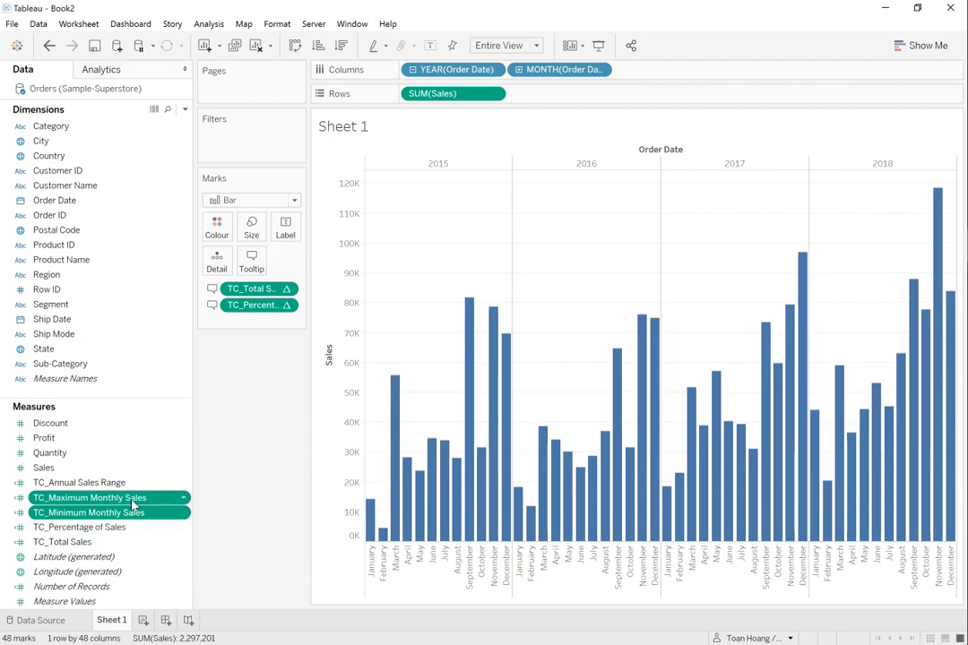
pyautogui.moveTo(132, 505); pyautogui.dragTo(253, 261)
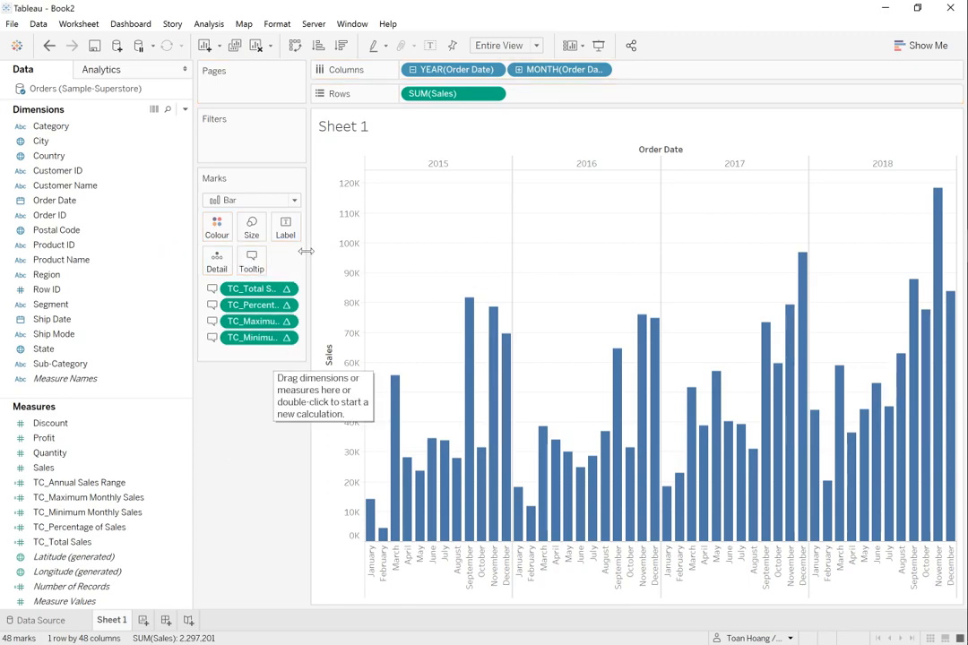
pyautogui.moveTo(307, 257); pyautogui.dragTo(369, 260)
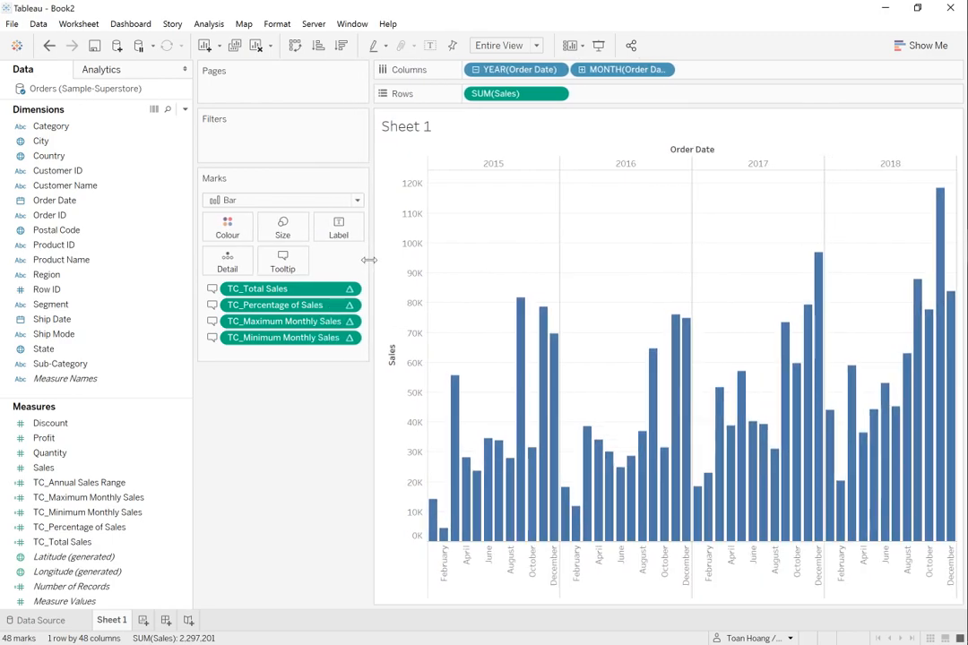
# Add a reference line to the Sales axis based on TC_Minimum Monthly Sales, with label and tooltip set to None.
pyautogui.rightClick(402, 291)
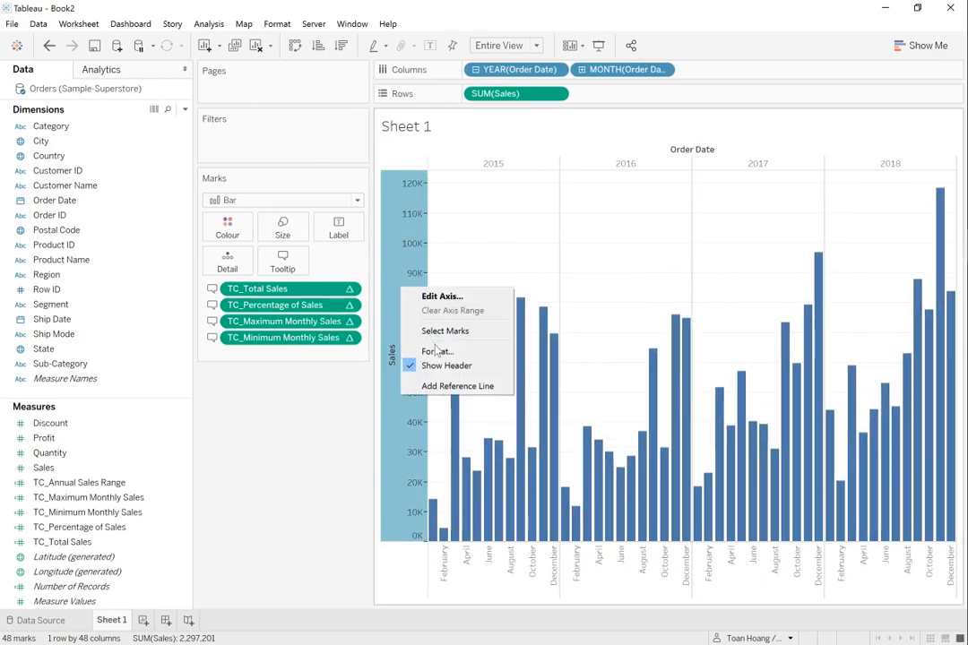
pyautogui.click(452, 387)
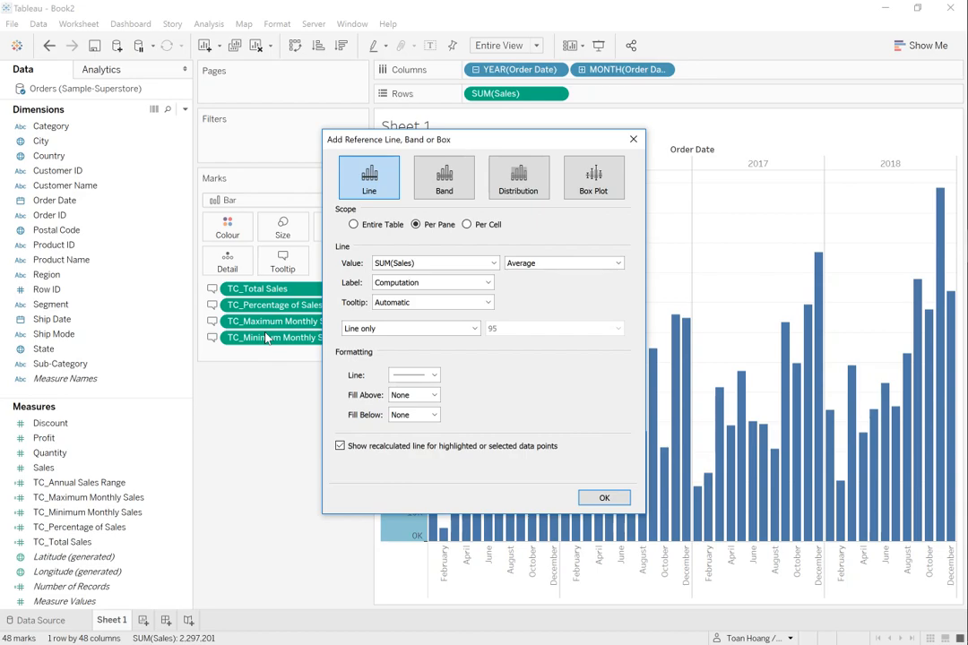
pyautogui.click(493, 264)
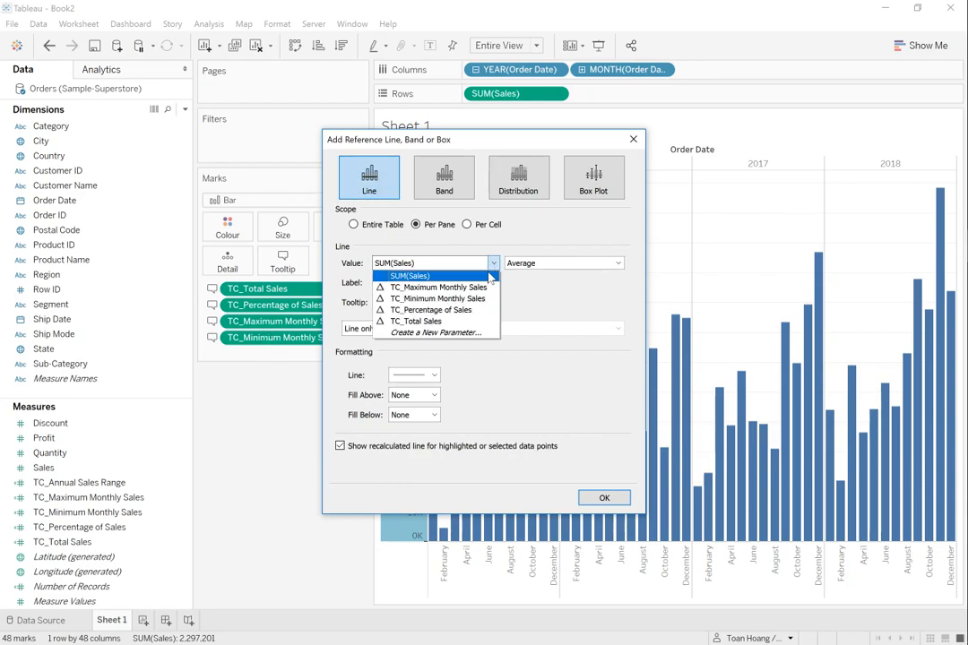
pyautogui.click(438, 298)
pyautogui.click(471, 301)
pyautogui.click(471, 283)
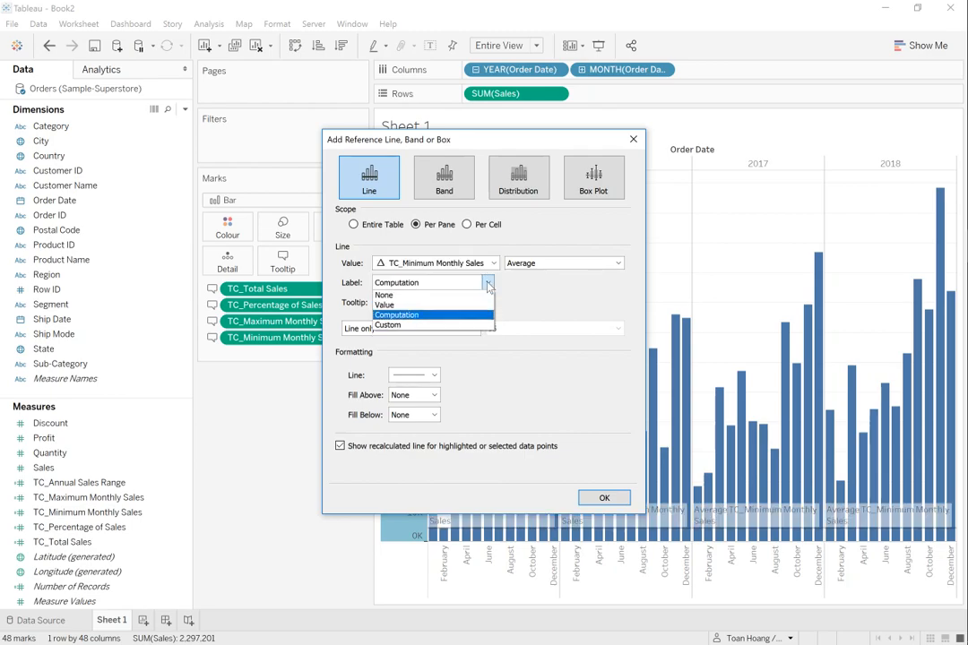
pyautogui.click(473, 295)
pyautogui.click(488, 303)
pyautogui.click(473, 321)
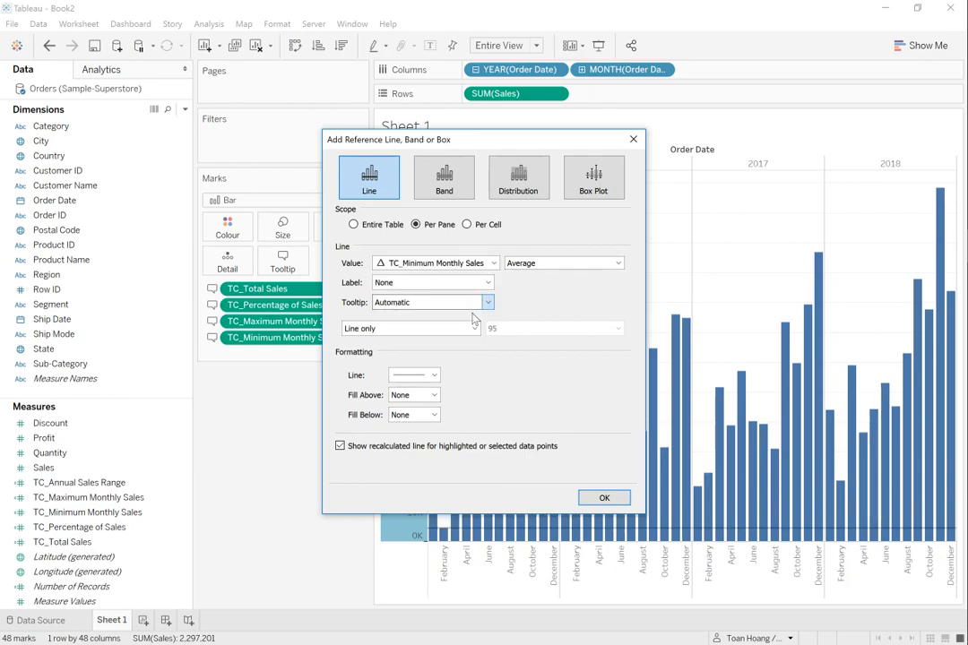
# Format the minimum sales reference line as a red dashed line of medium thickness and apply it.
pyautogui.click(434, 374)
pyautogui.click(451, 522)
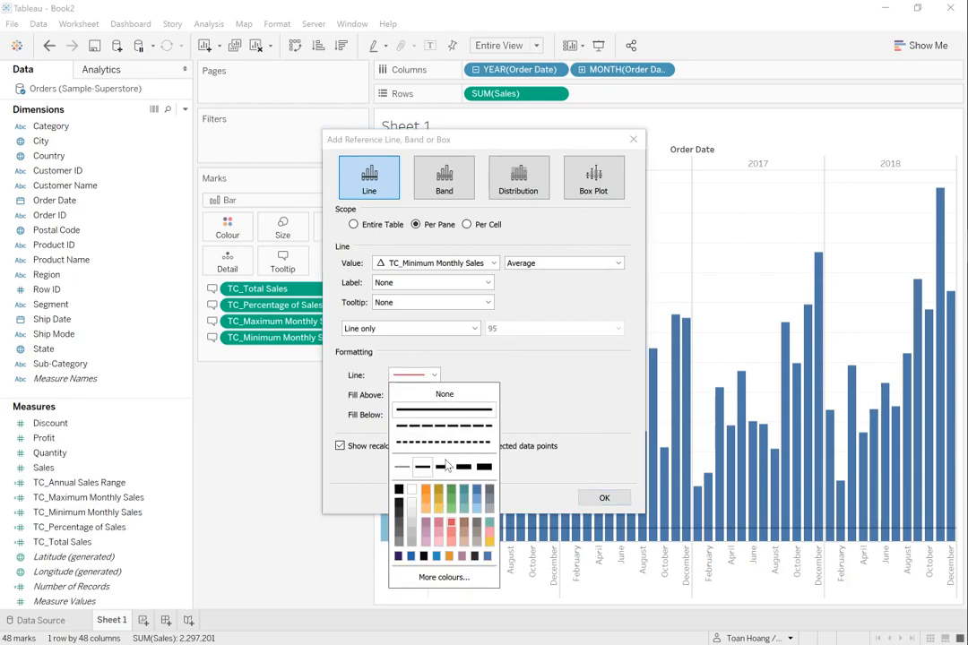
pyautogui.click(443, 425)
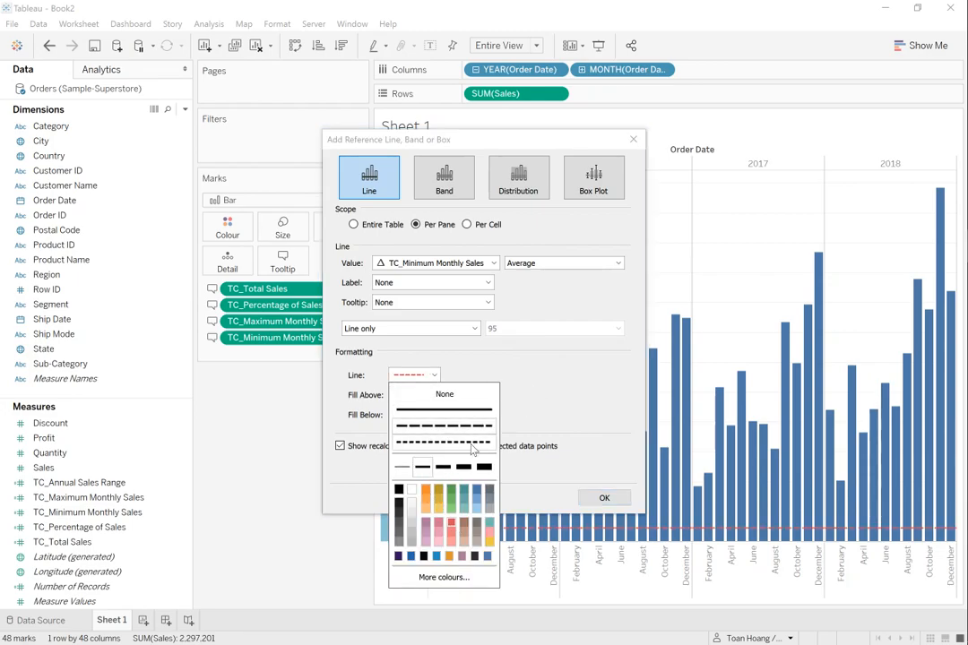
pyautogui.click(443, 466)
pyautogui.click(539, 378)
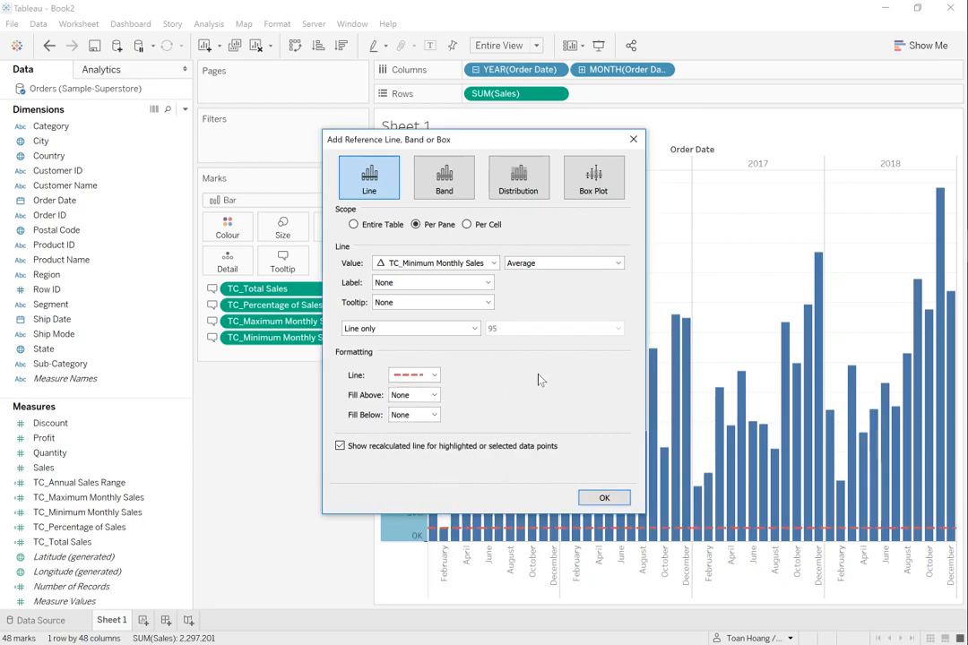
pyautogui.click(613, 504)
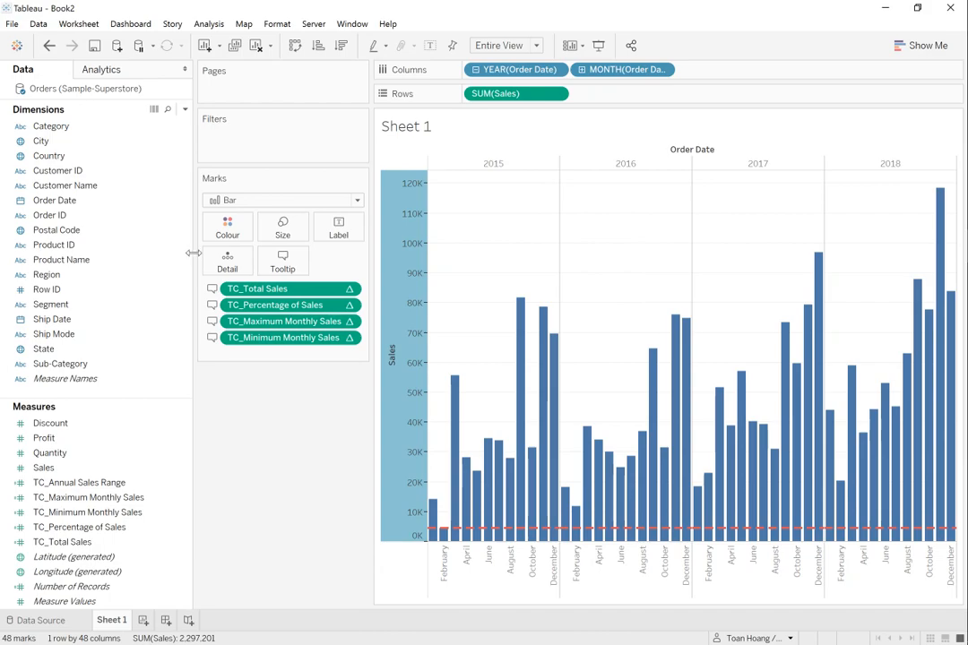
# Narrow the area listing the data fields and adjust the marks area's width to fit the full table calculation names.
pyautogui.moveTo(174, 255); pyautogui.dragTo(149, 257)
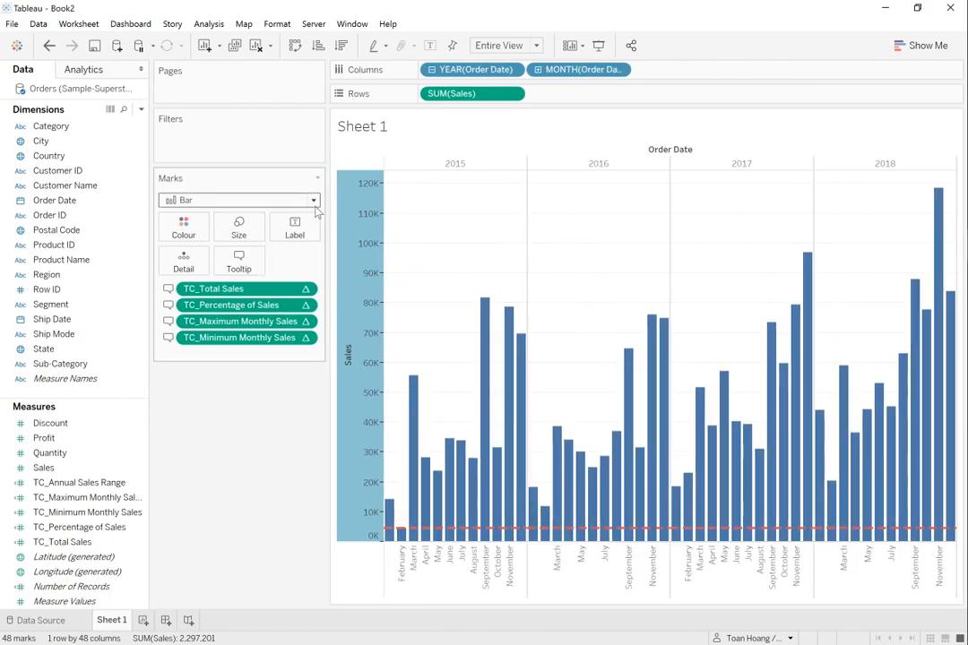
pyautogui.moveTo(325, 203); pyautogui.dragTo(298, 204)
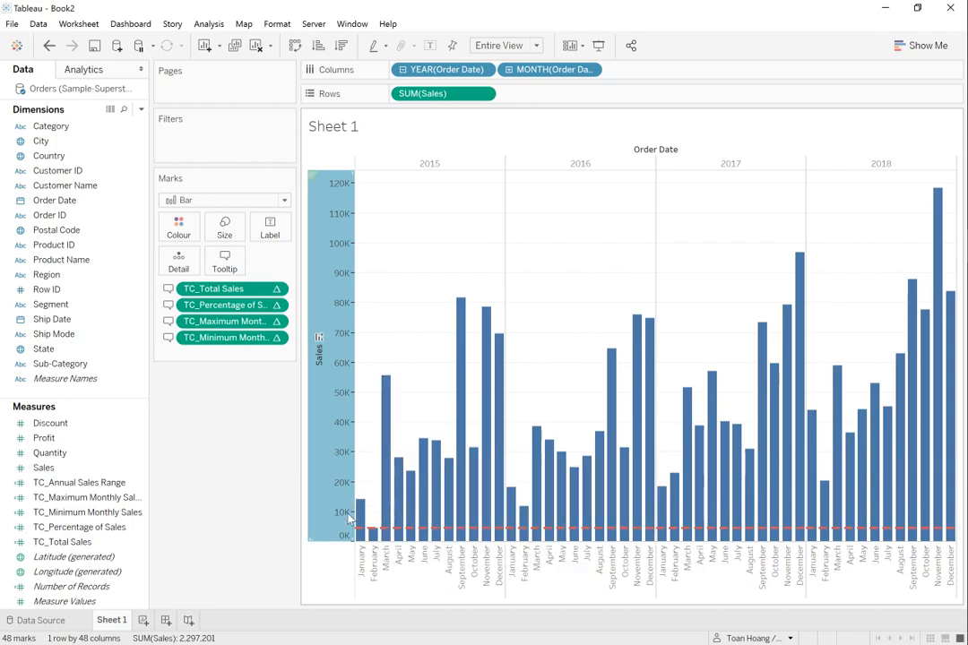
pyautogui.moveTo(354, 520)
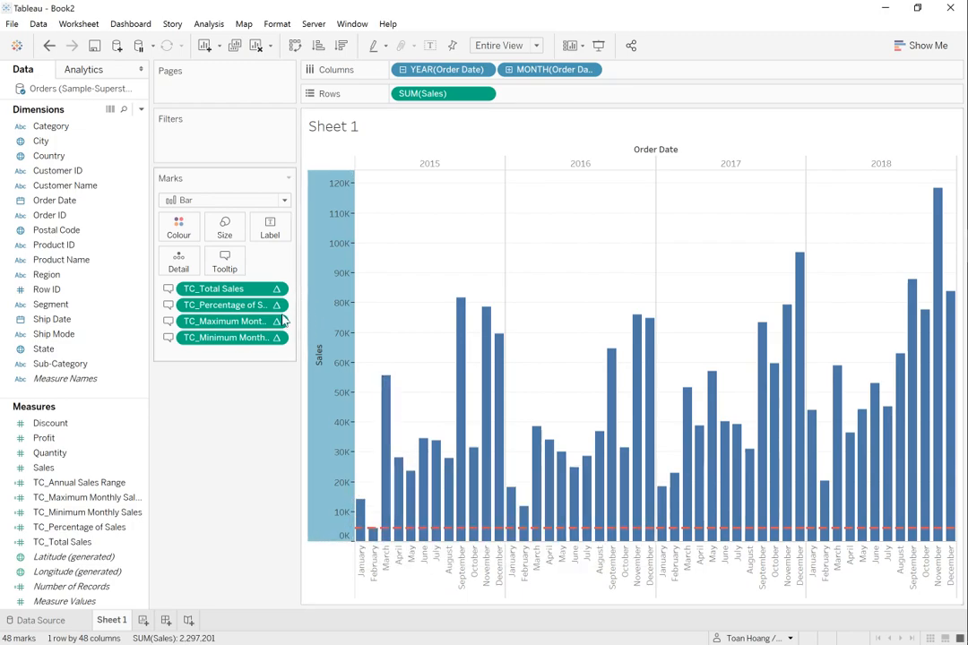
pyautogui.moveTo(299, 309); pyautogui.dragTo(332, 309)
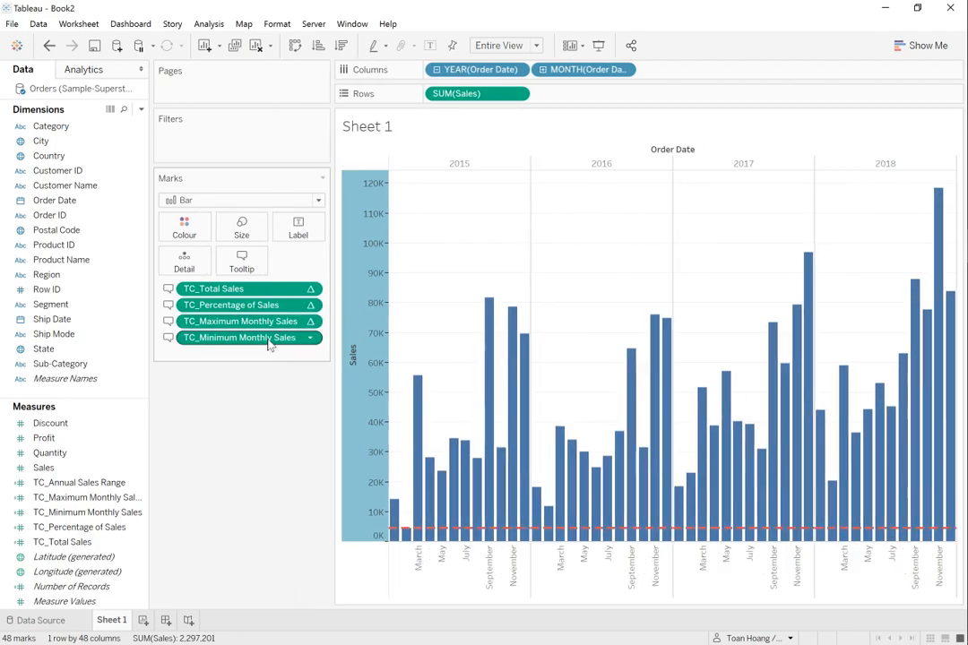
# Set the TC_Minimum Monthly Sales table calculation to compute using Pane (across).
pyautogui.rightClick(269, 345)
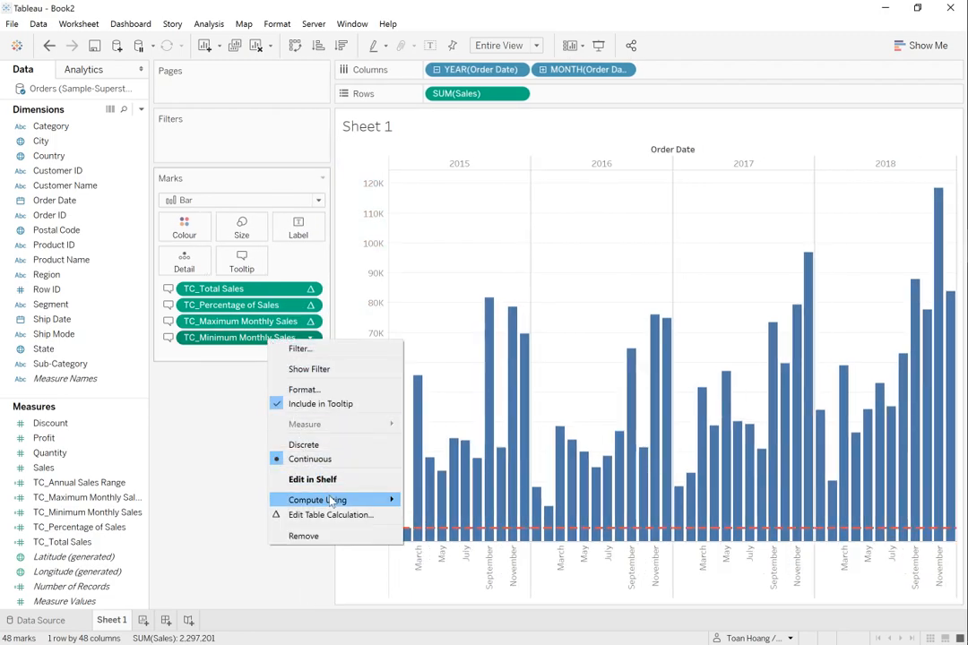
pyautogui.moveTo(333, 504)
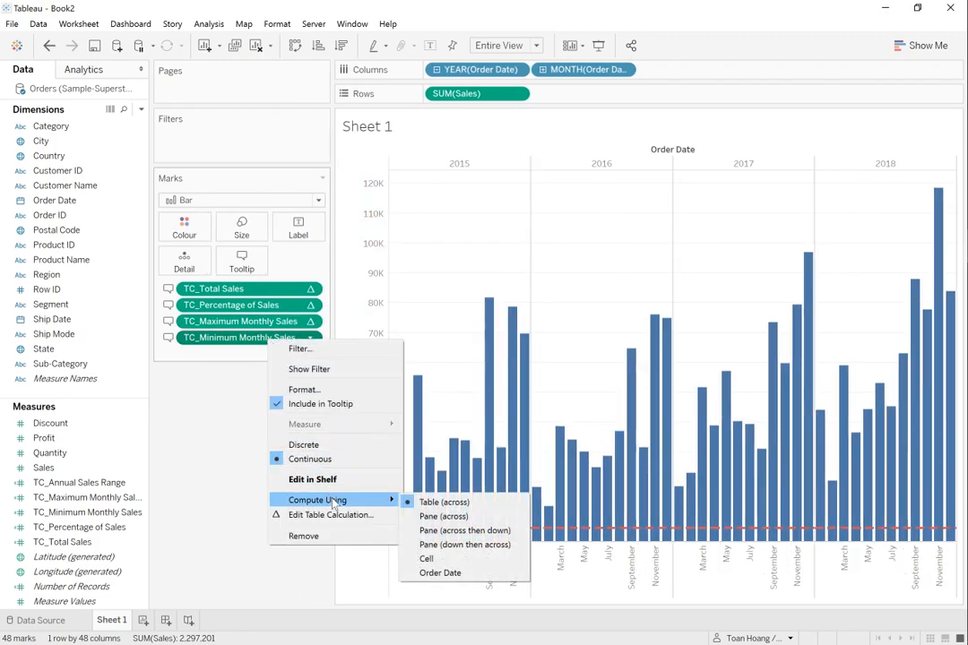
pyautogui.click(445, 518)
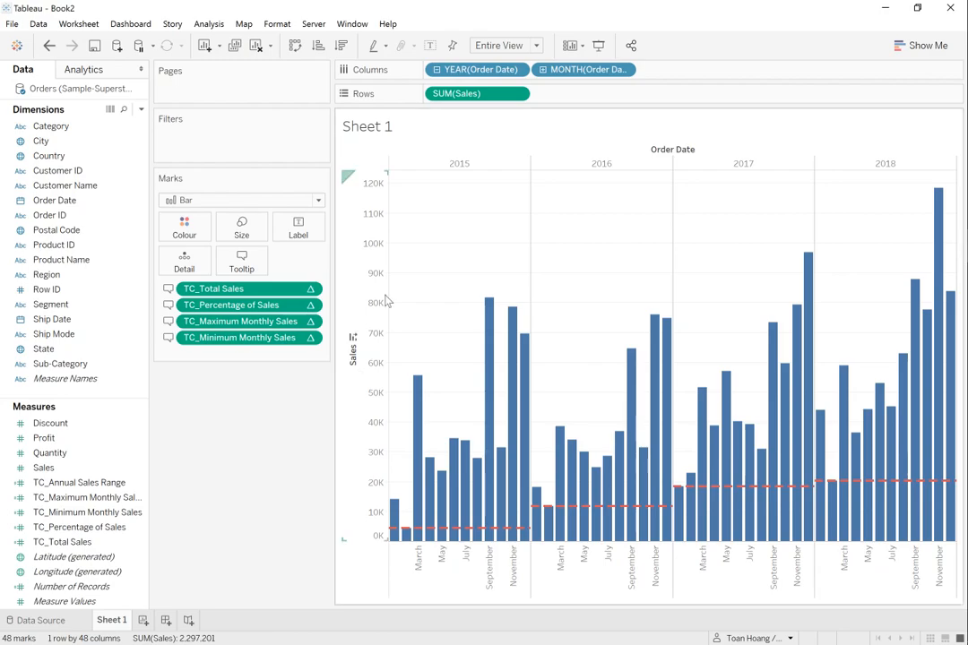
# Add a second reference line to the Sales axis based on TC_Maximum Monthly Sales, with label and tooltip set to None.
pyautogui.rightClick(367, 266)
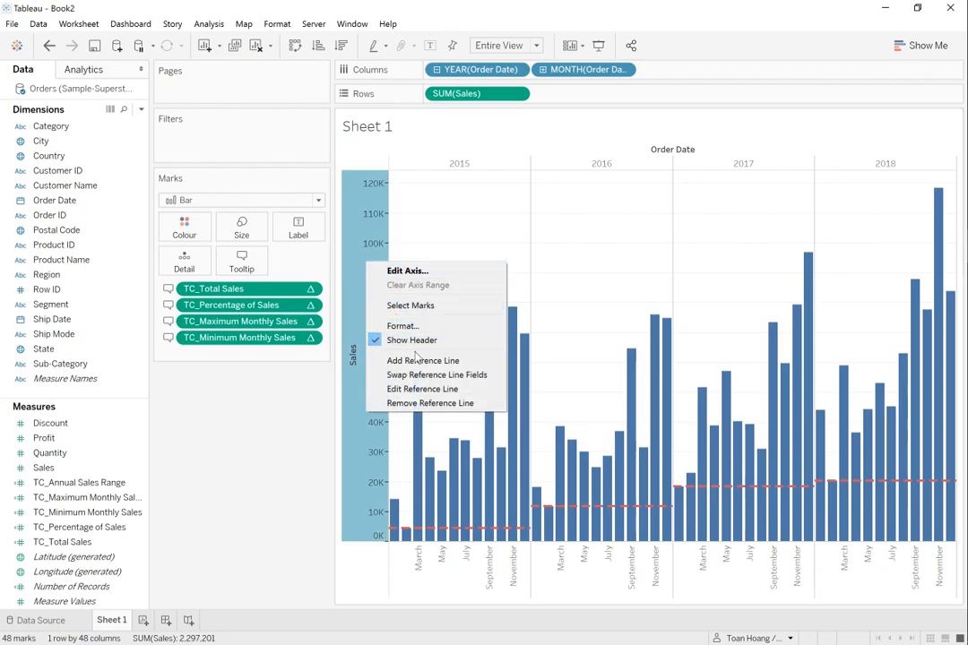
pyautogui.click(418, 363)
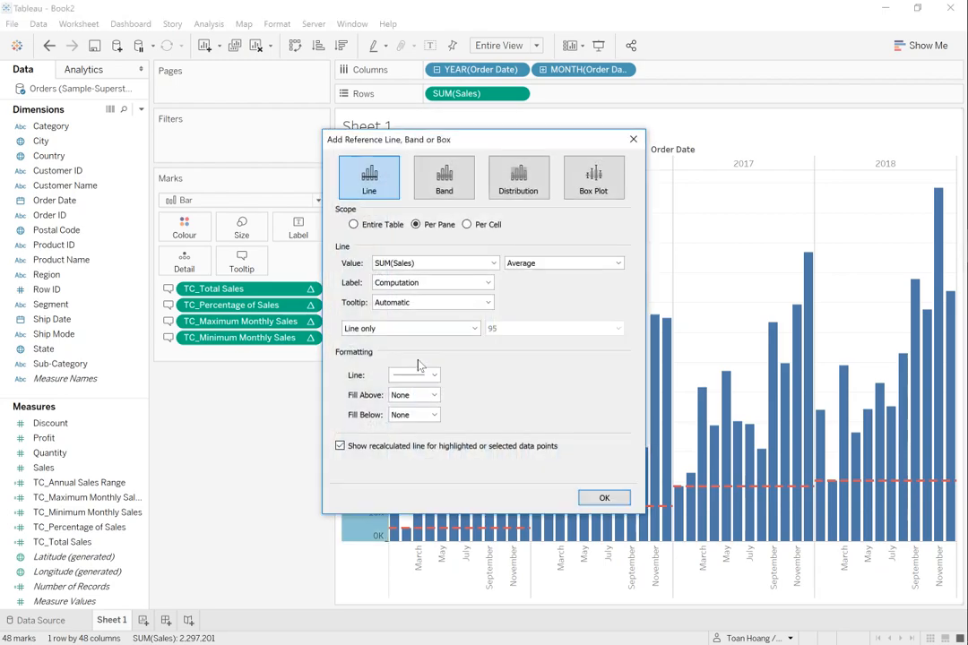
pyautogui.click(493, 264)
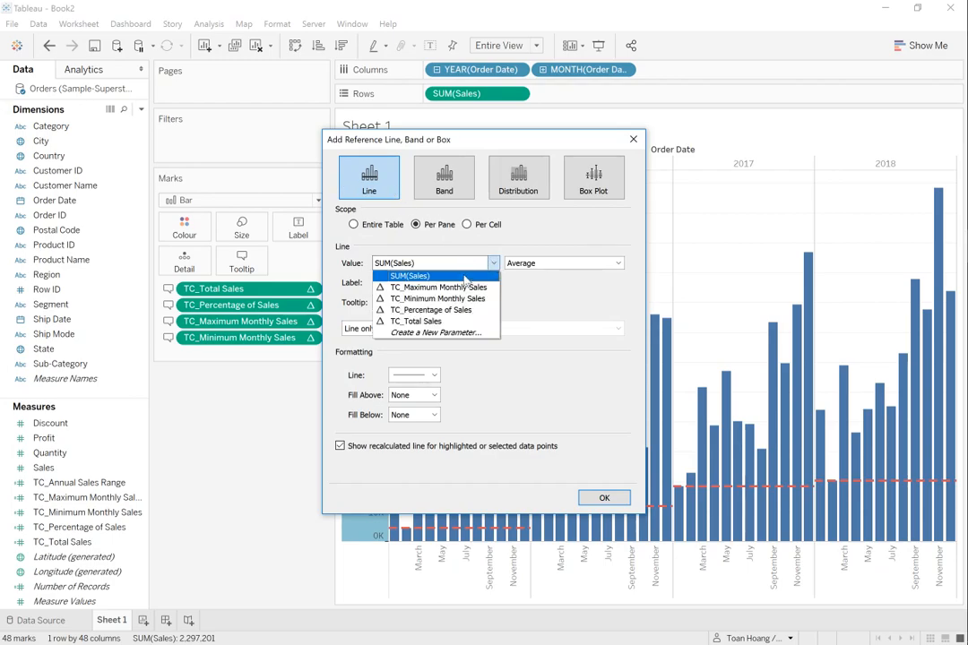
pyautogui.click(465, 289)
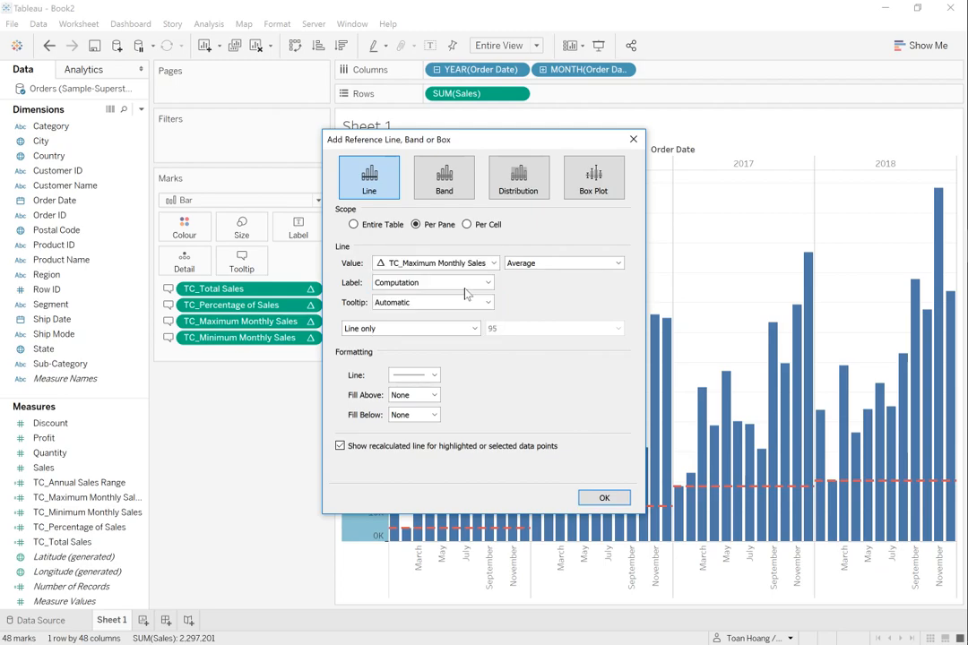
pyautogui.click(486, 284)
pyautogui.click(474, 295)
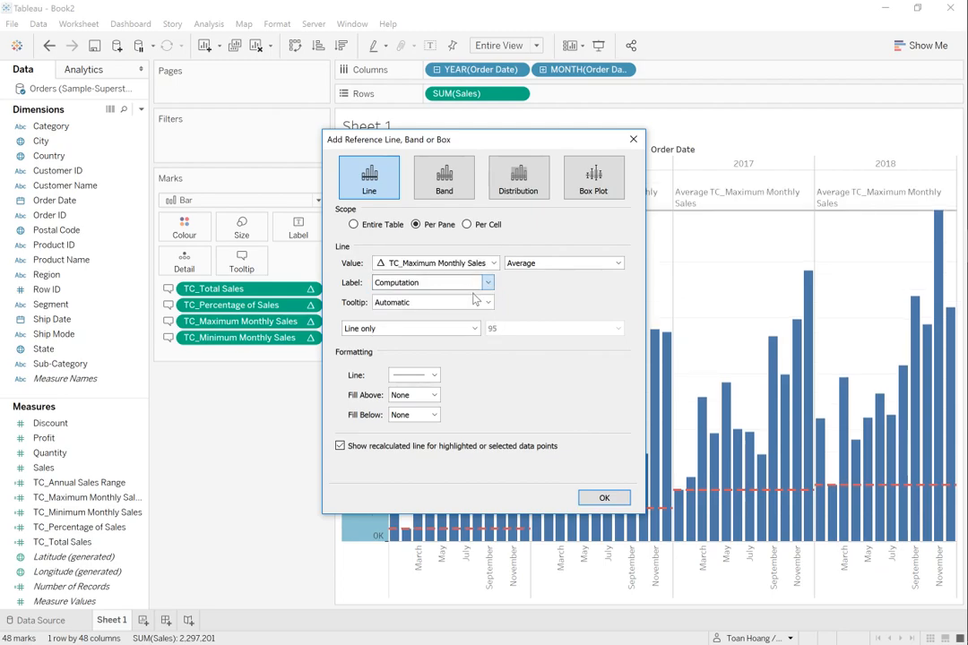
pyautogui.click(487, 303)
pyautogui.click(459, 321)
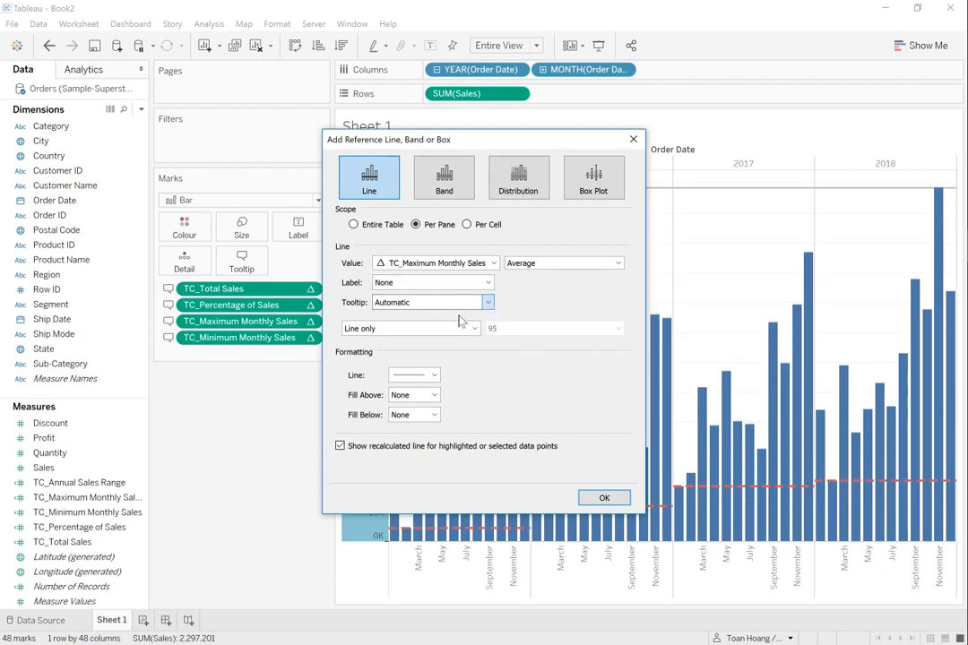
# Format the maximum sales reference line as a red dashed line matching the minimum sales line, and apply it.
pyautogui.click(432, 376)
pyautogui.click(451, 523)
pyautogui.click(464, 425)
pyautogui.click(443, 466)
pyautogui.click(548, 392)
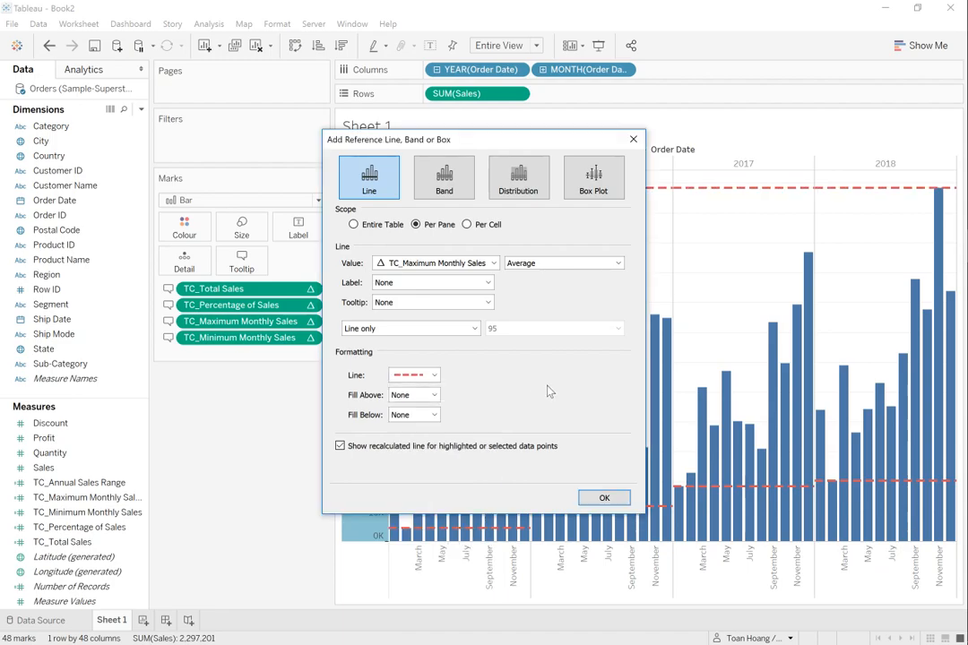
pyautogui.click(606, 499)
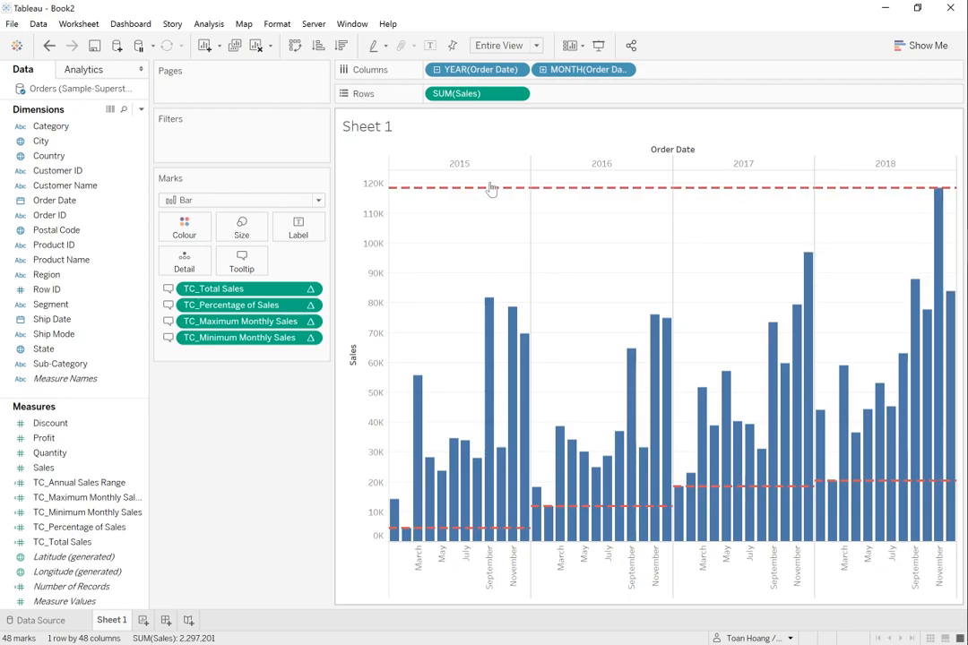
# Set the TC_Maximum Monthly Sales table calculation to compute using Pane (across).
pyautogui.rightClick(267, 330)
pyautogui.moveTo(314, 486)
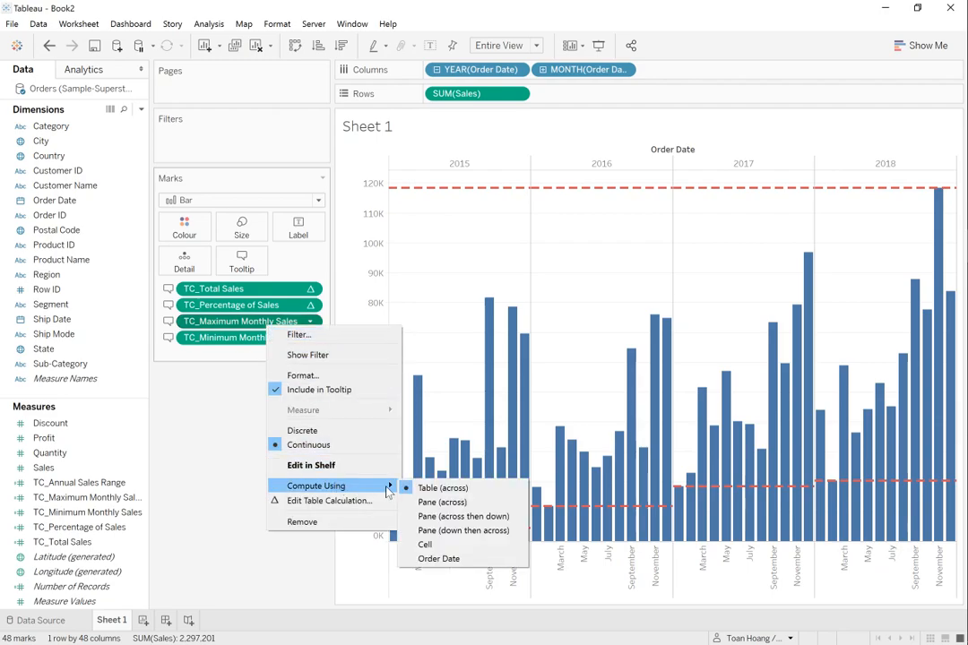
pyautogui.click(430, 502)
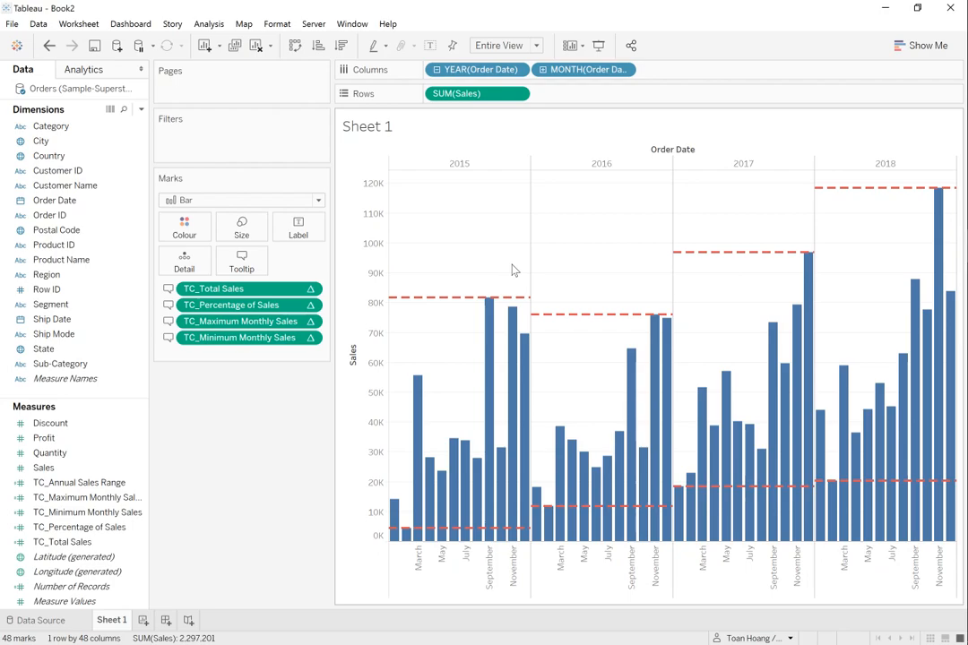
# Convert TC_Annual Sales Range to discrete and place it on Columns between the year and month of Order Date.
pyautogui.moveTo(395, 517)
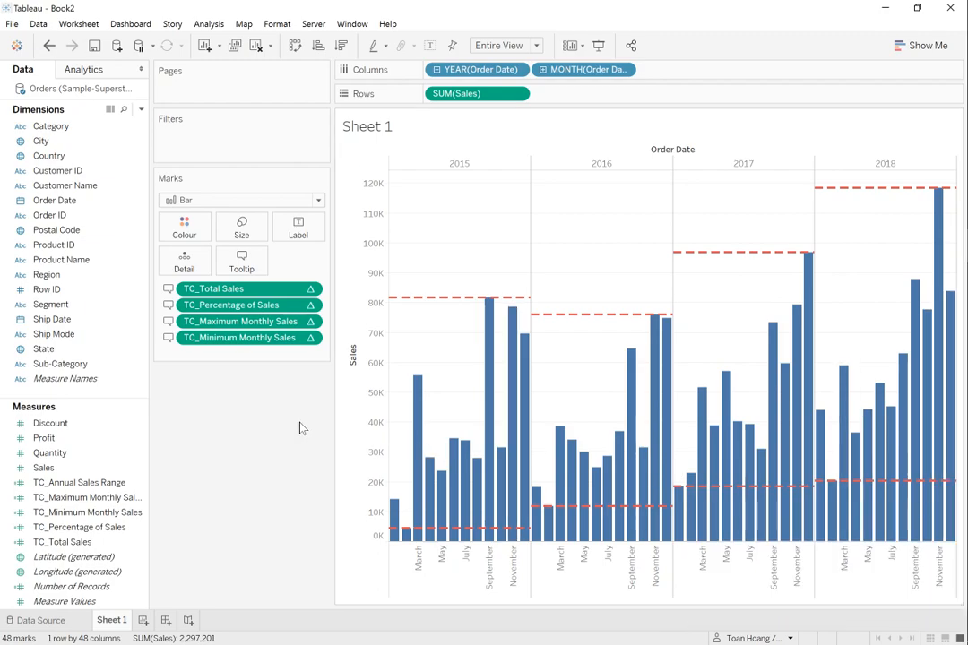
pyautogui.click(81, 483)
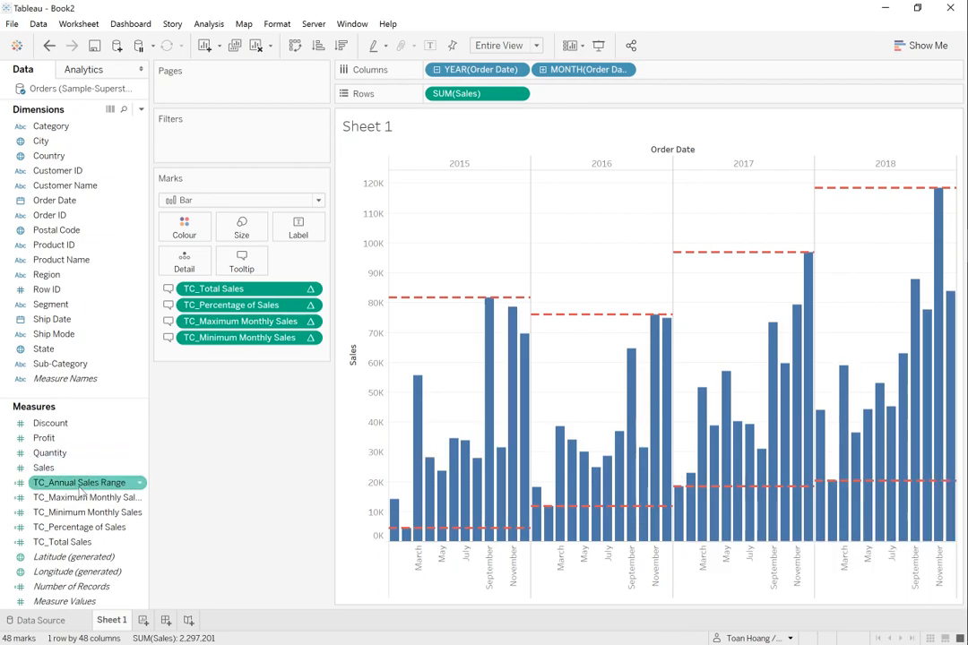
pyautogui.rightClick(66, 487)
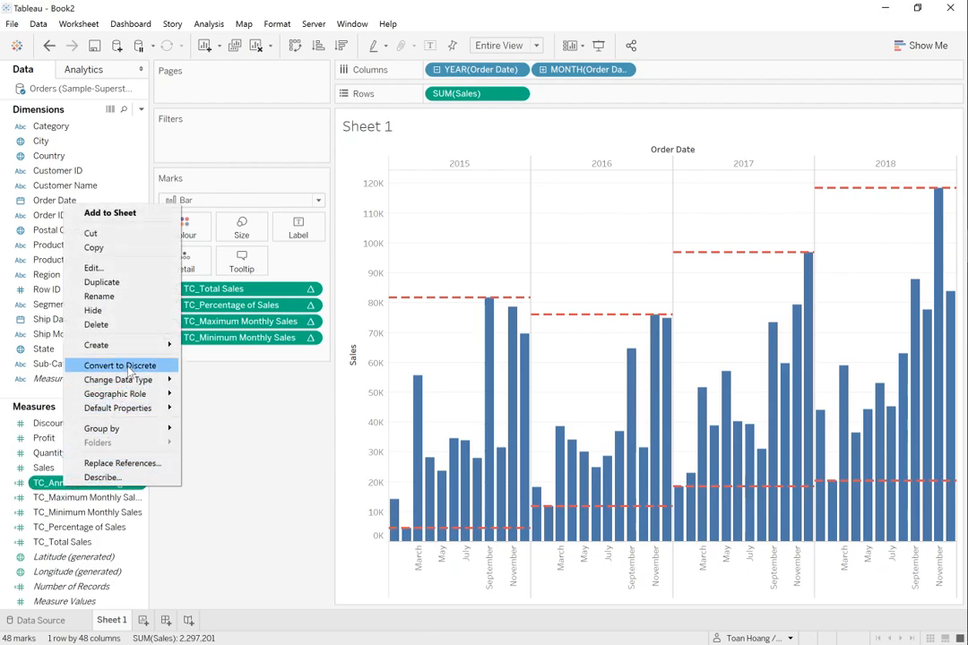
pyautogui.click(130, 366)
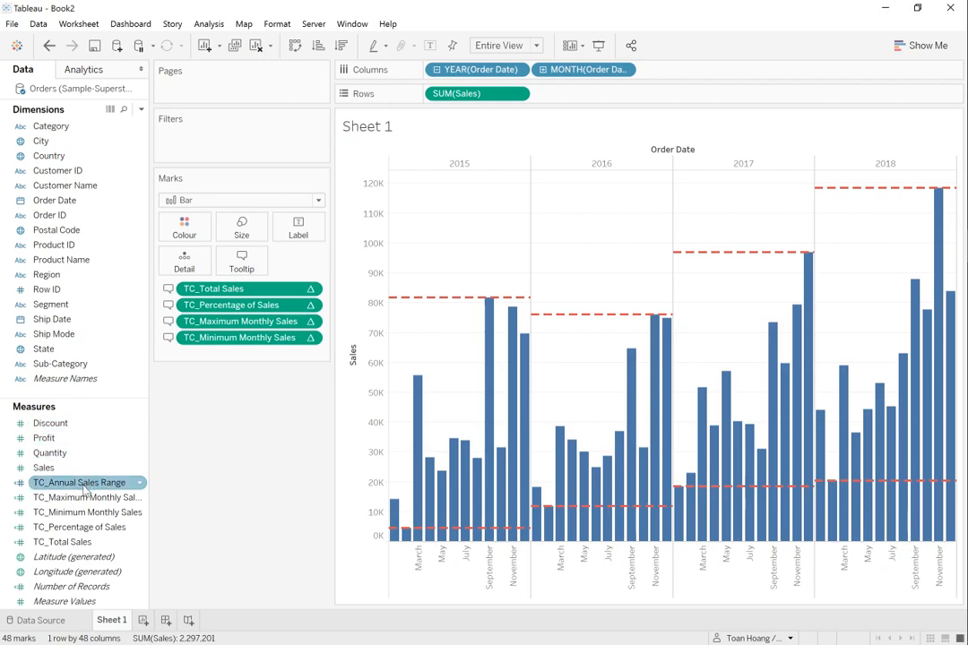
pyautogui.moveTo(85, 488)
pyautogui.mouseDown()
pyautogui.moveTo(378, 195)
pyautogui.moveTo(543, 85)
pyautogui.moveTo(530, 70)
pyautogui.moveTo(546, 69)
pyautogui.moveTo(536, 79)
pyautogui.mouseUp()
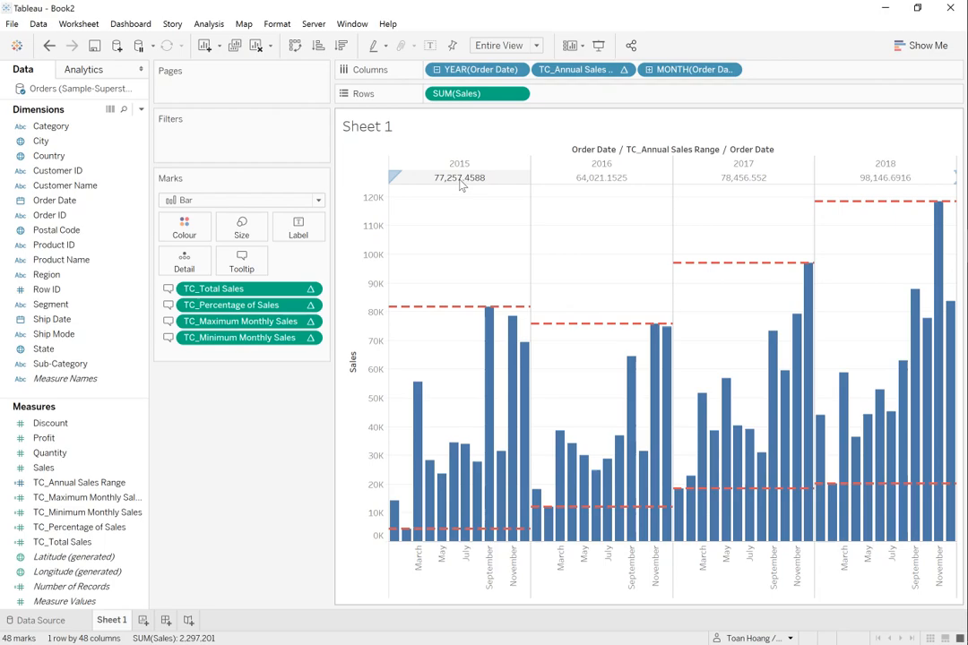
# Format the TC_Annual Sales Range header numbers as Currency (Custom) with 0 decimal places and display units in Thousands (K).
pyautogui.rightClick(567, 78)
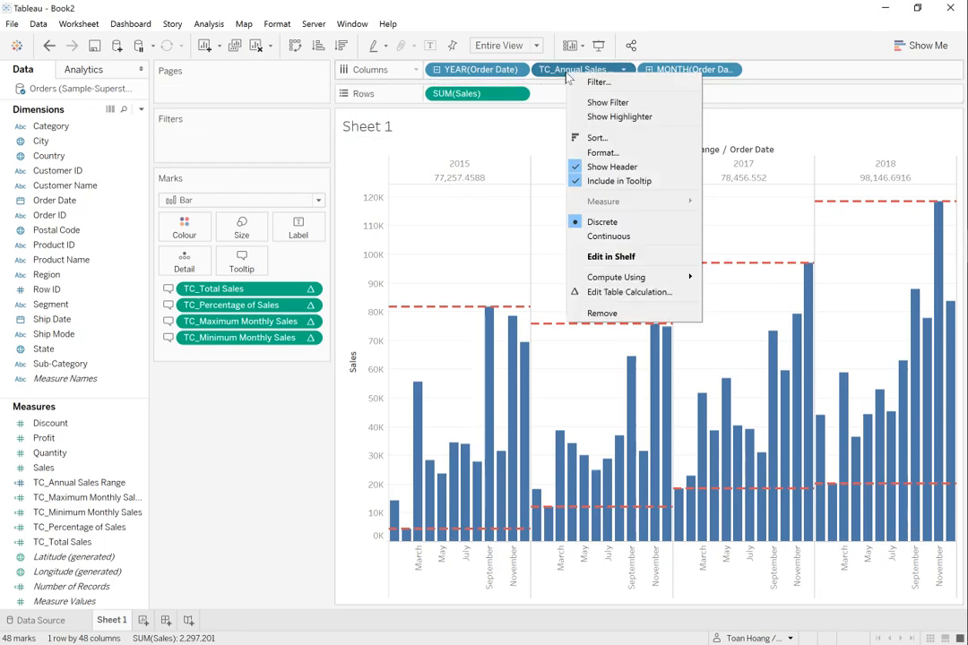
pyautogui.click(614, 152)
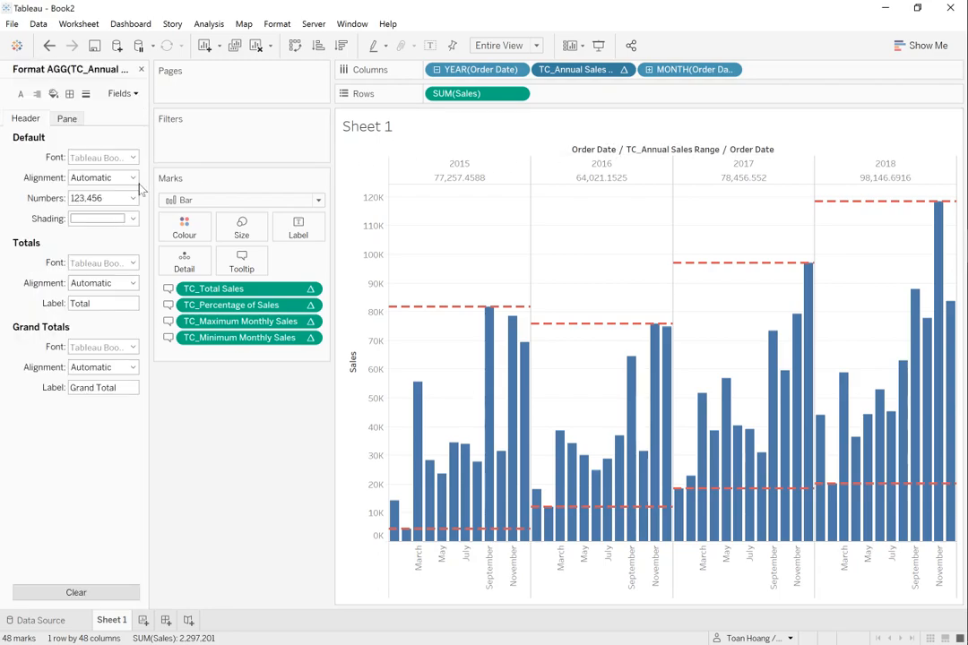
pyautogui.click(133, 177)
pyautogui.click(56, 199)
pyautogui.click(111, 201)
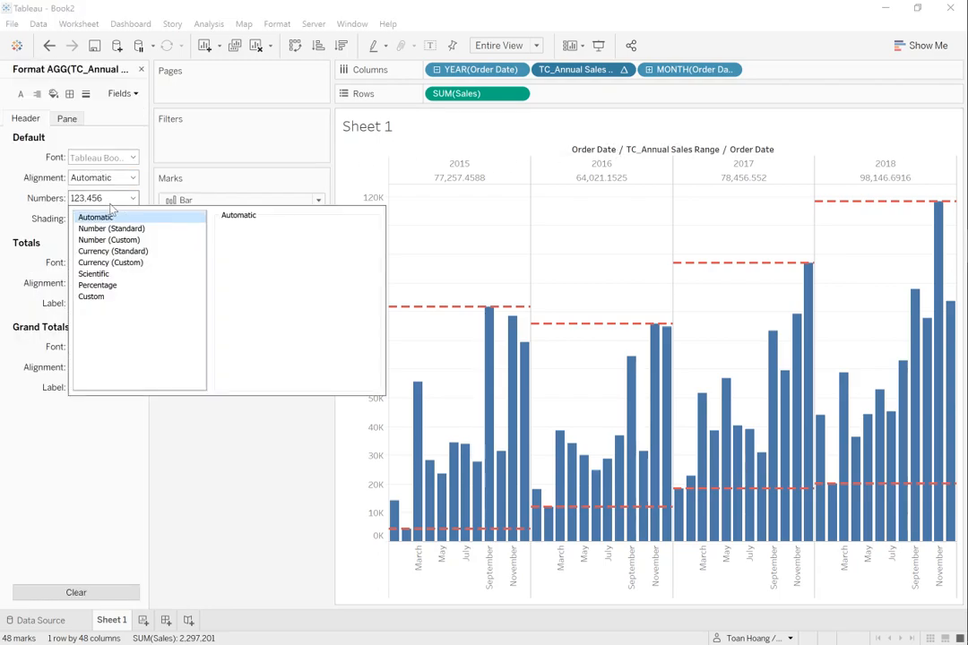
pyautogui.click(122, 266)
pyautogui.click(259, 248)
pyautogui.click(260, 248)
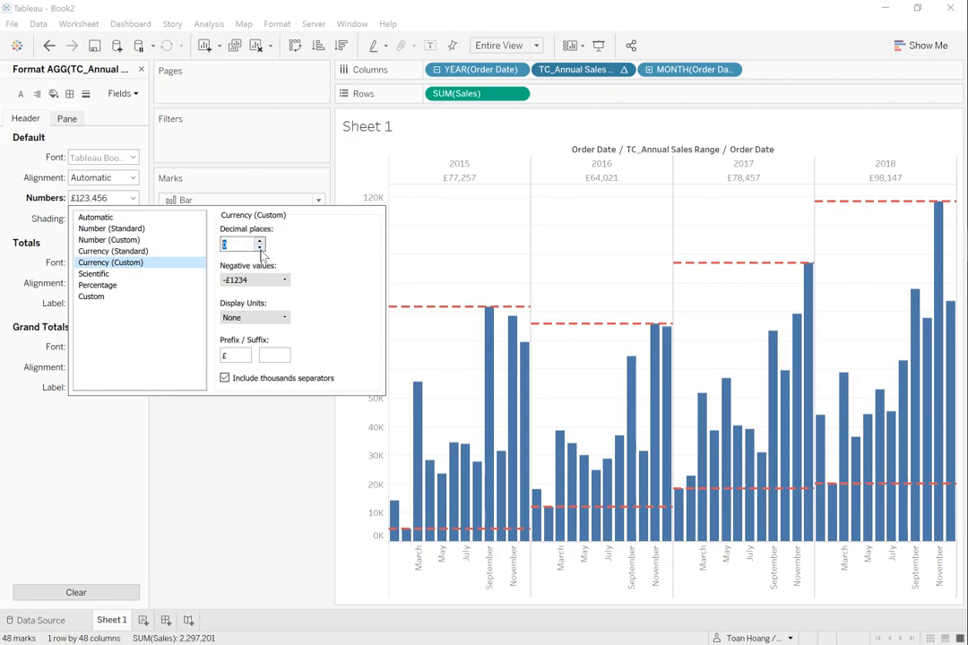
pyautogui.click(254, 317)
pyautogui.click(255, 329)
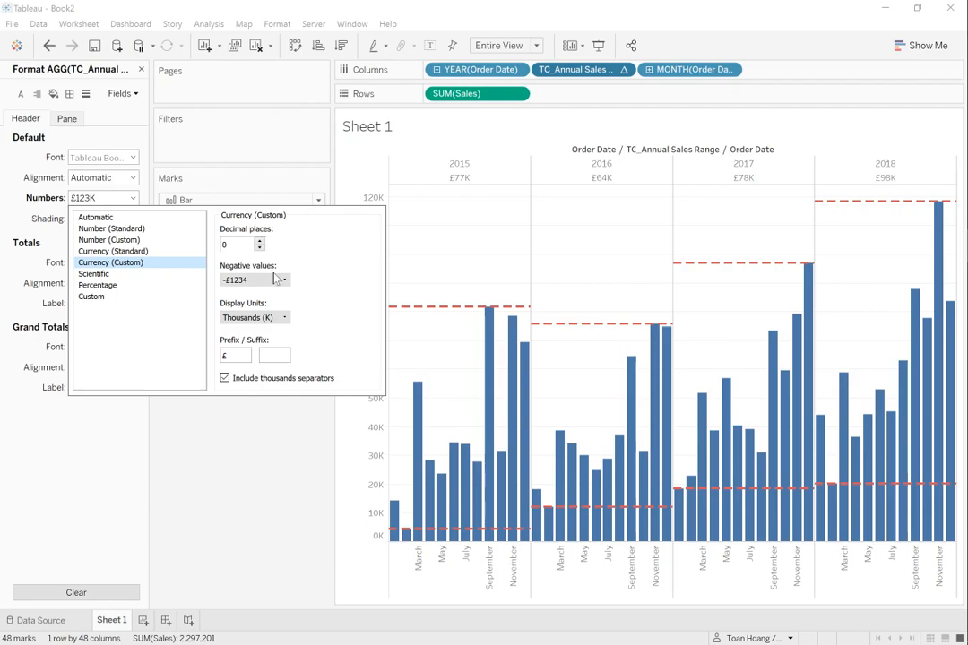
pyautogui.click(294, 432)
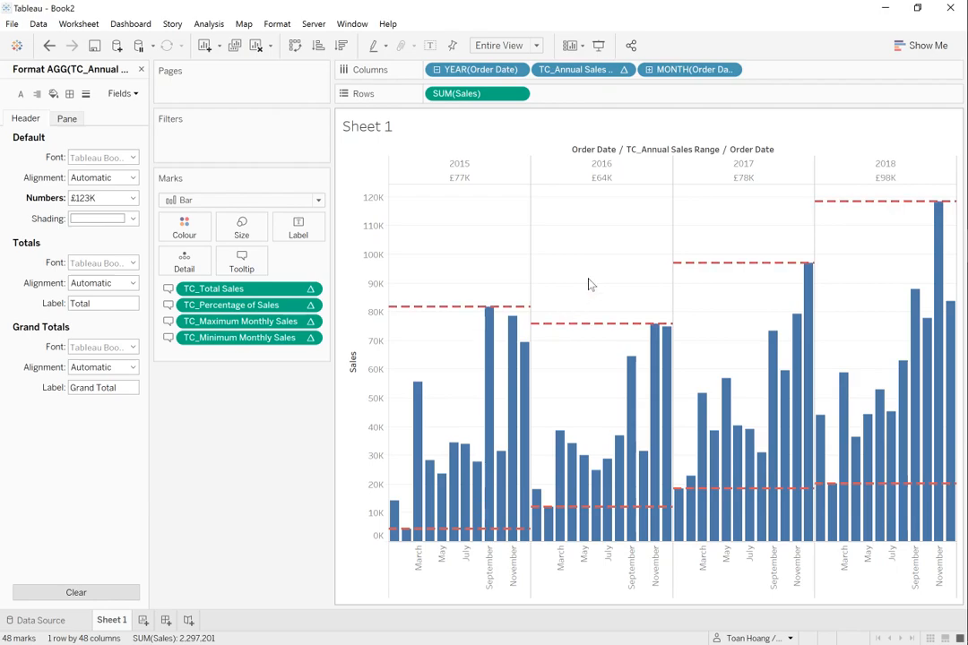
# Narrow the marks area to give the chart enough width for every month label.
pyautogui.moveTo(328, 251); pyautogui.dragTo(288, 260)
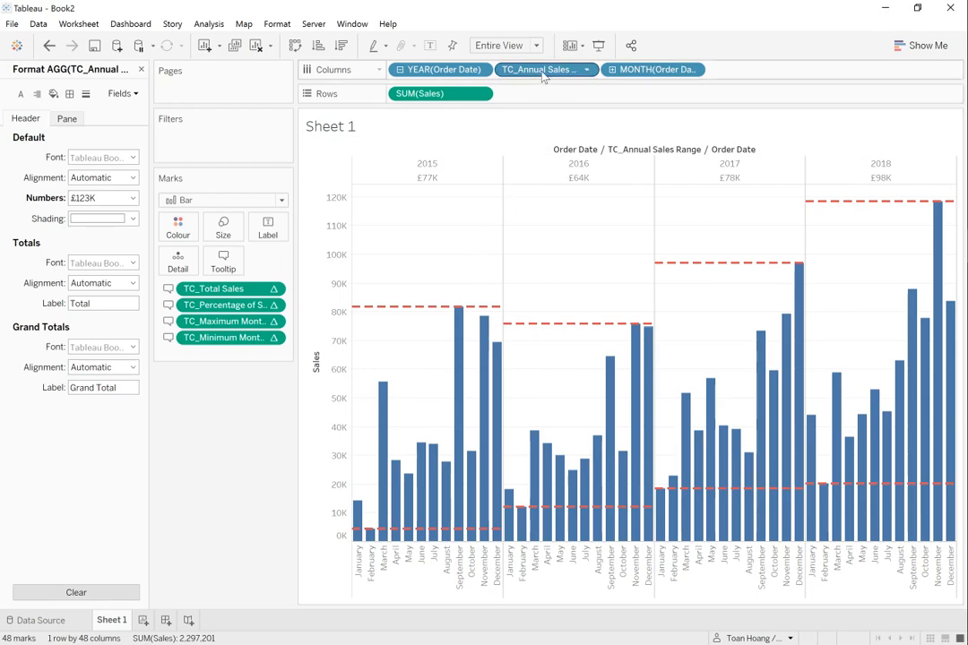
pyautogui.moveTo(542, 77)
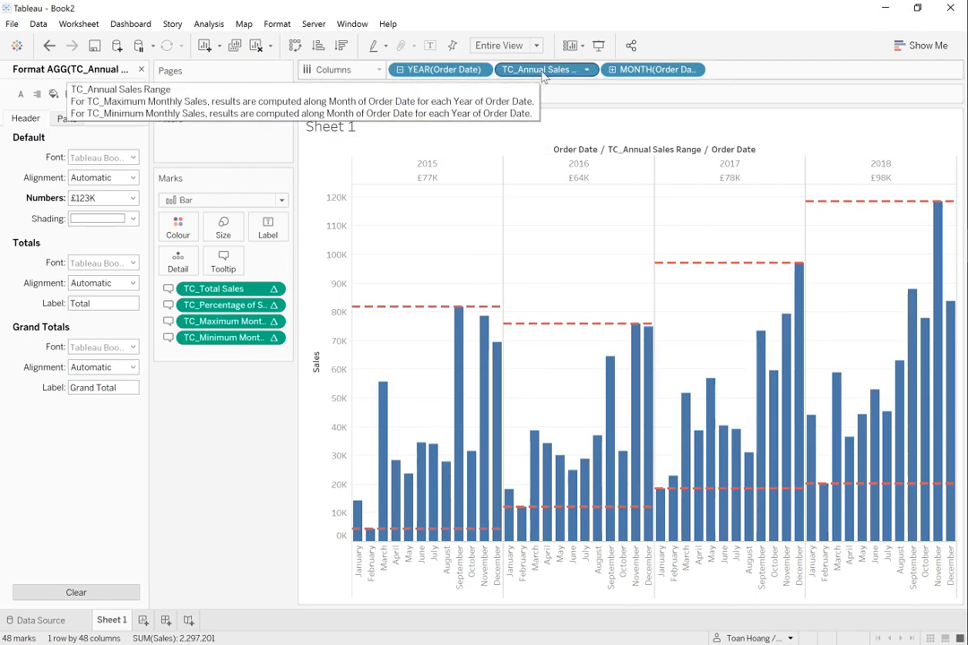